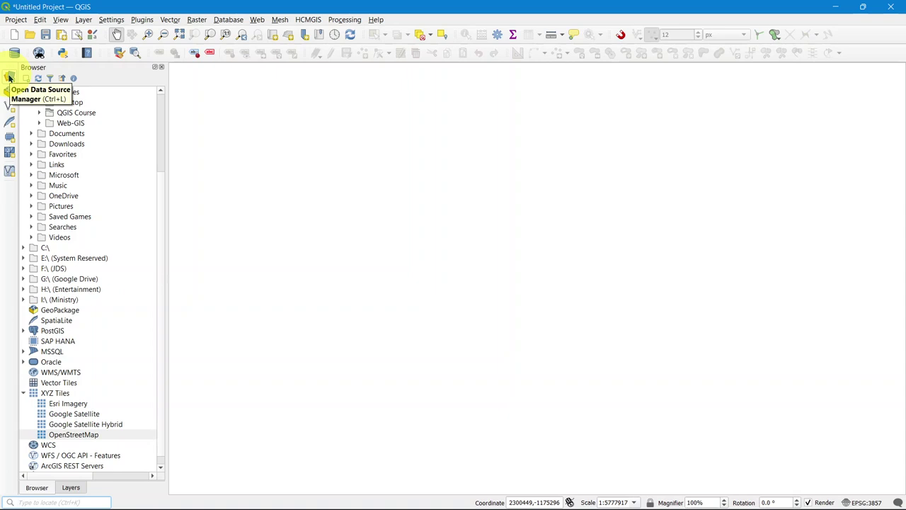
Step: Close the Data Source Manager, then dismiss the locator list and the Layer menu without choosing anything
left_click(9, 77)
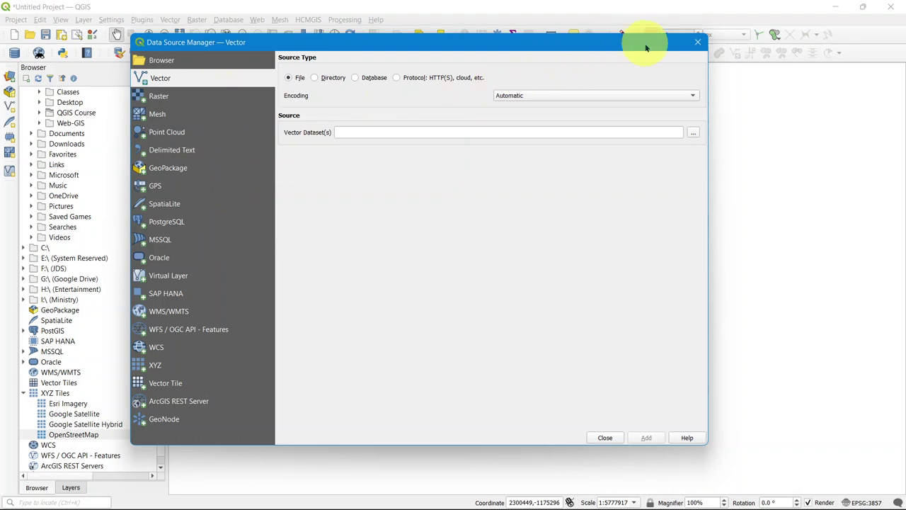
left_click_drag(646, 47, 644, 79)
left_click(697, 77)
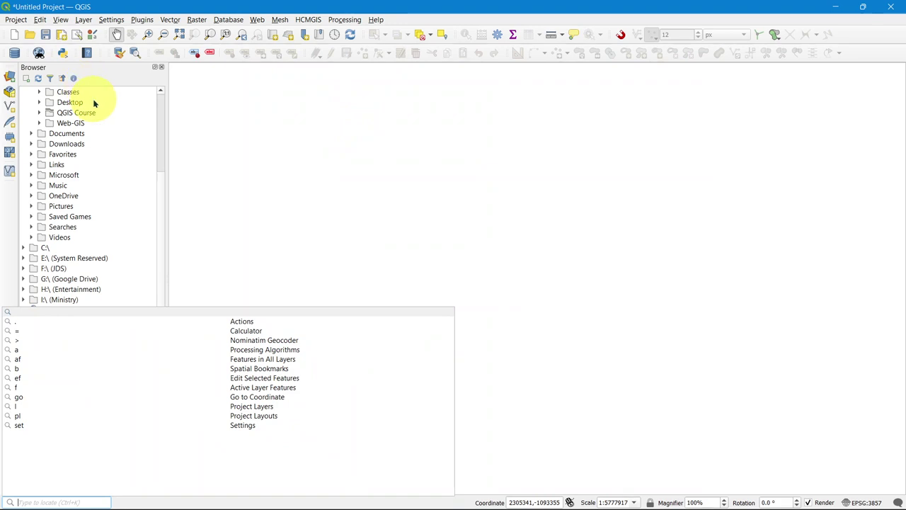
key("Escape")
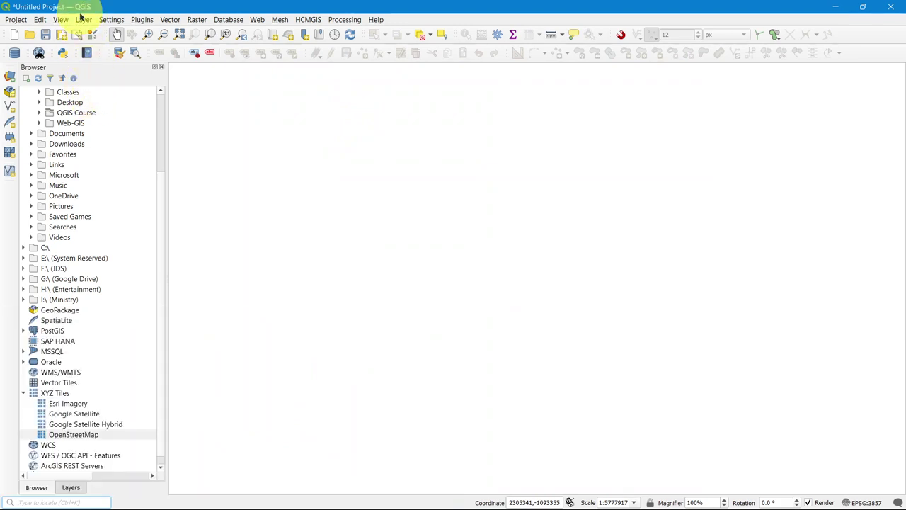
left_click(84, 20)
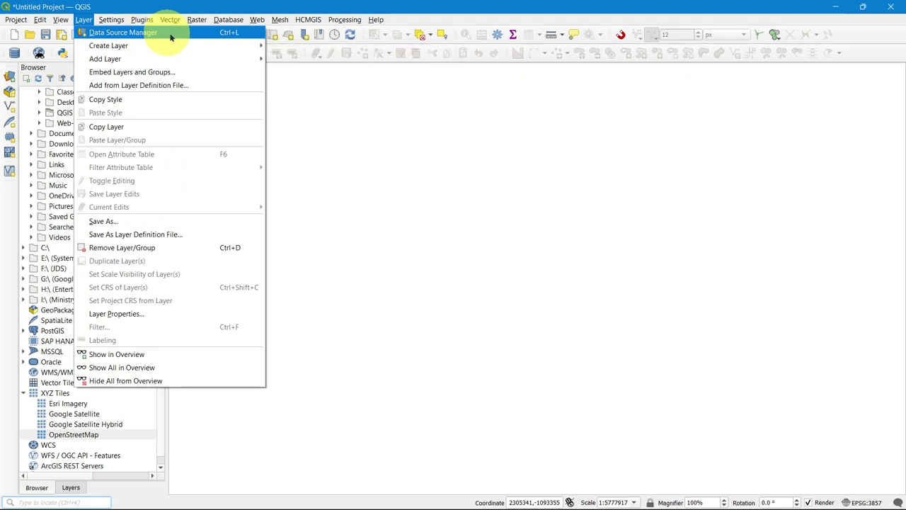
left_click(269, 10)
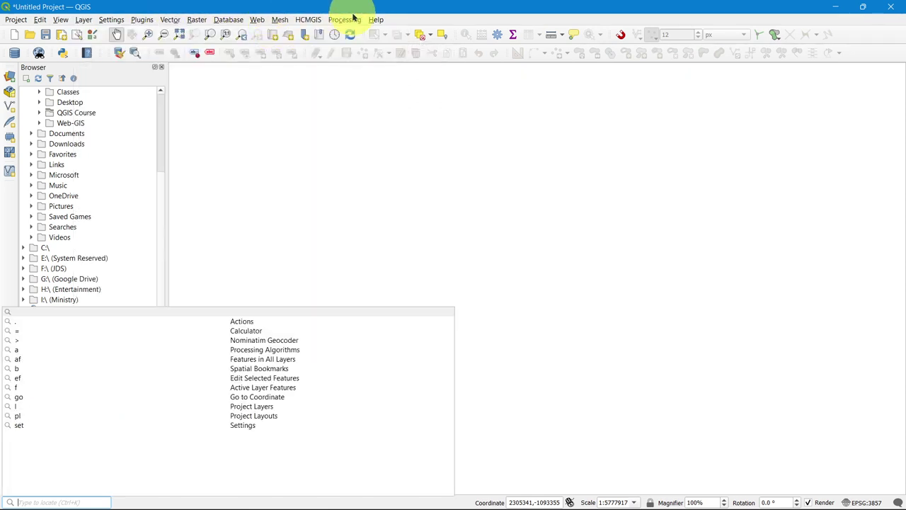
Step: Reopen the Data Source Manager's Vector page with Ctrl+L and browse for a vector dataset file
left_click(408, 71)
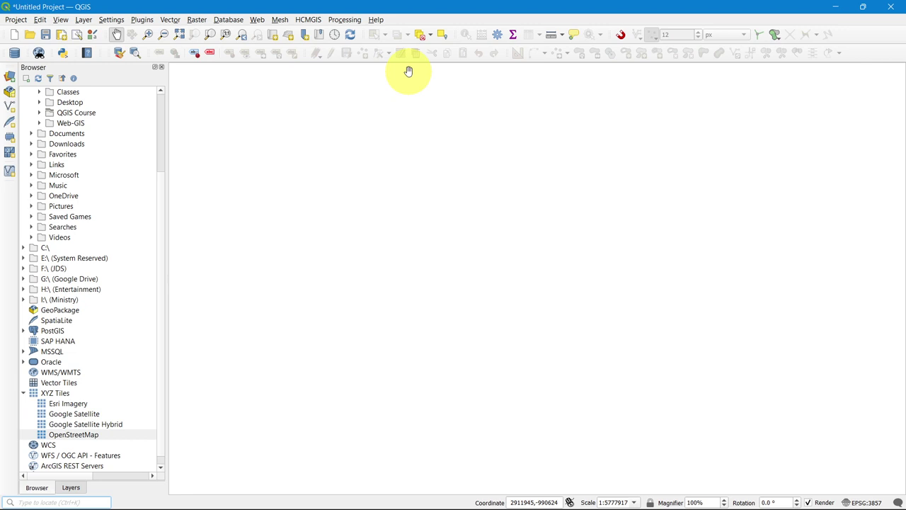
key("ctrl+l")
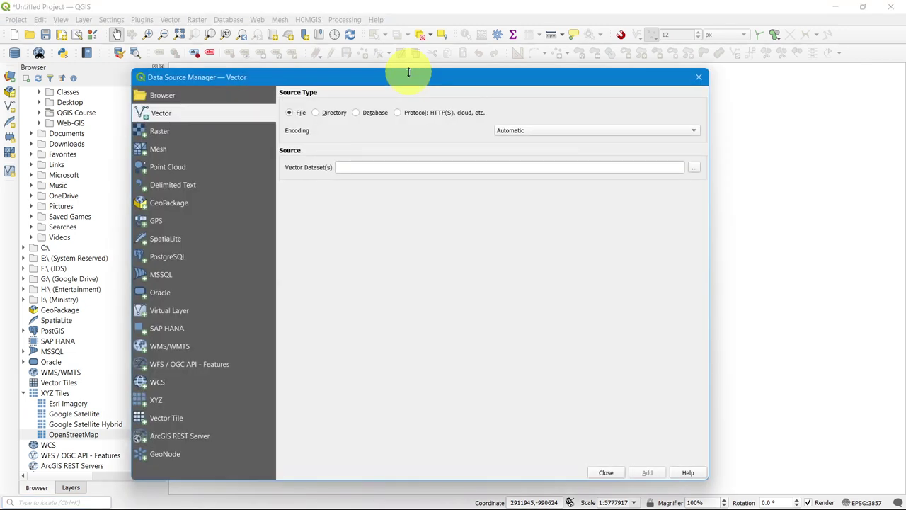
left_click_drag(409, 78, 472, 62)
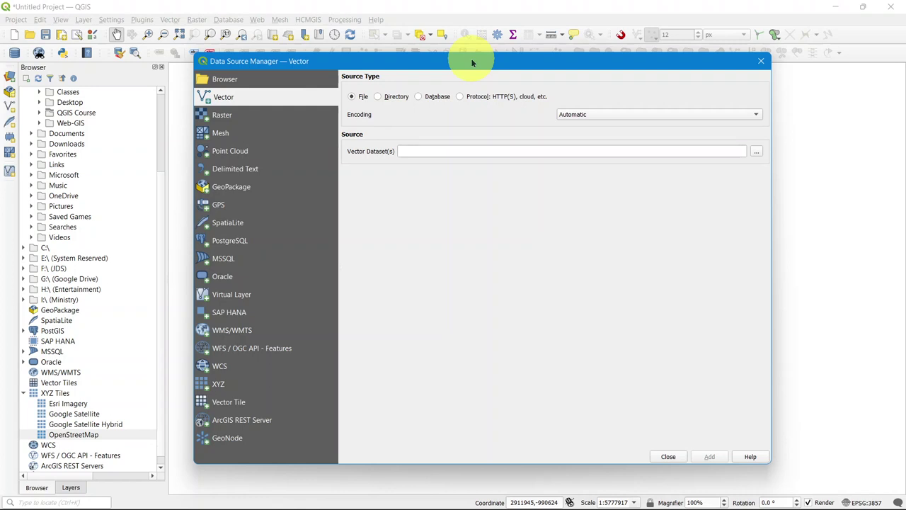
left_click_drag(472, 62, 415, 57)
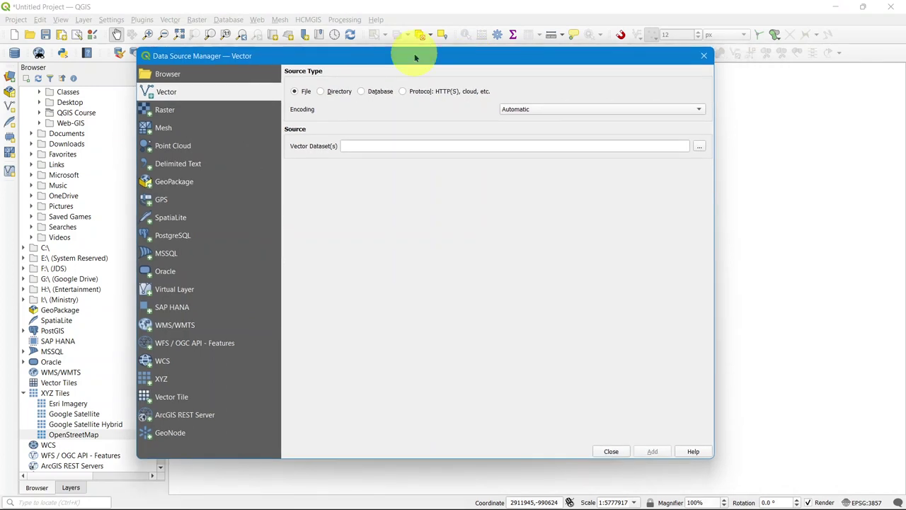
left_click(347, 149)
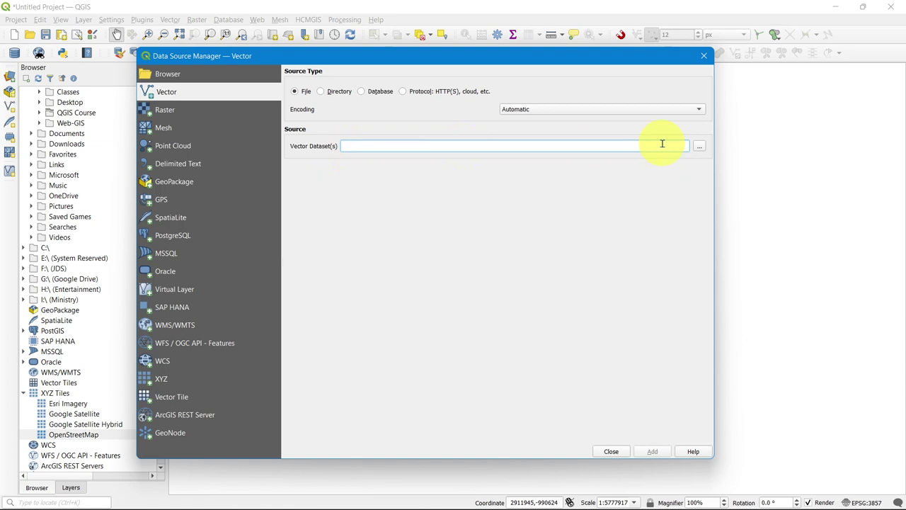
left_click(700, 147)
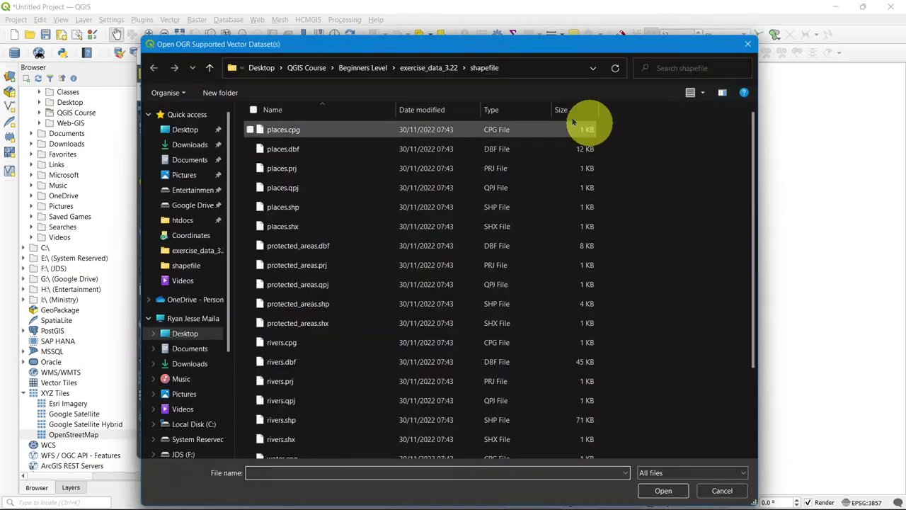
Step: Choose protected_areas.shp from exercise_data_3.22\shapefile as the vector dataset
left_click_drag(527, 45, 477, 33)
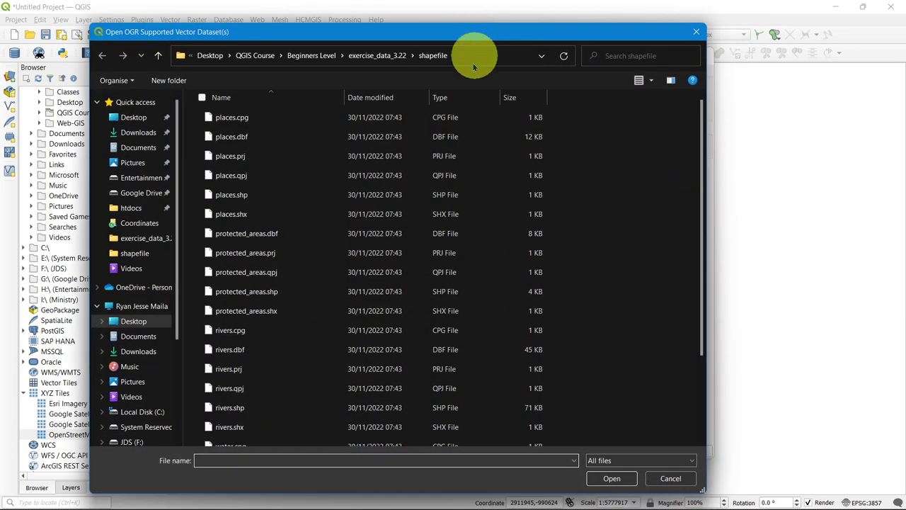
left_click(366, 55)
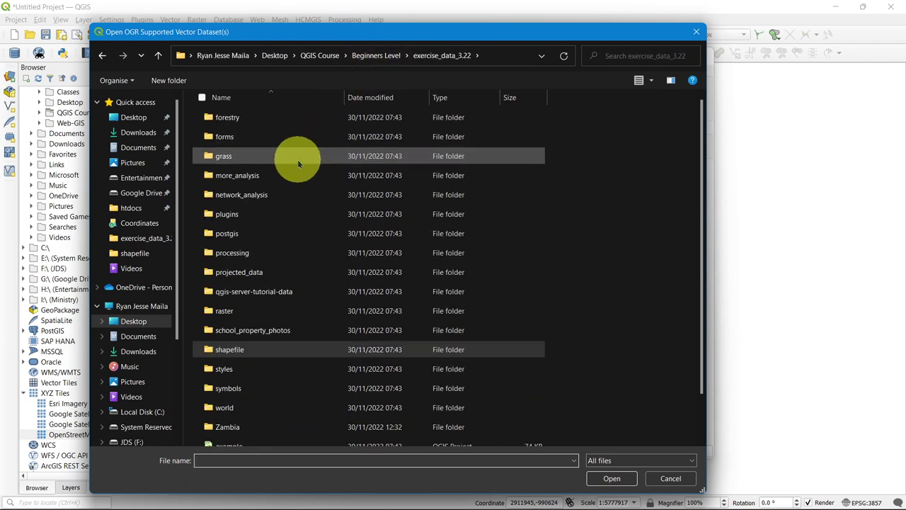
left_click(375, 57)
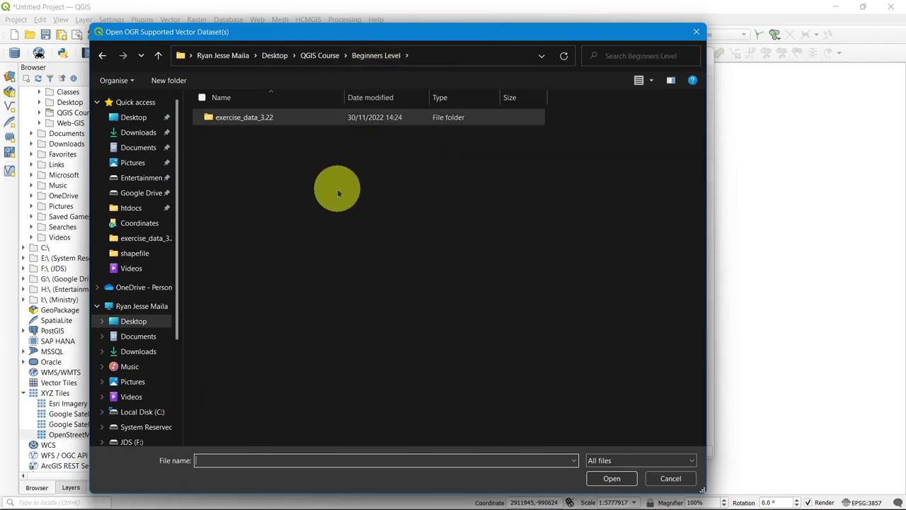
double_click(286, 128)
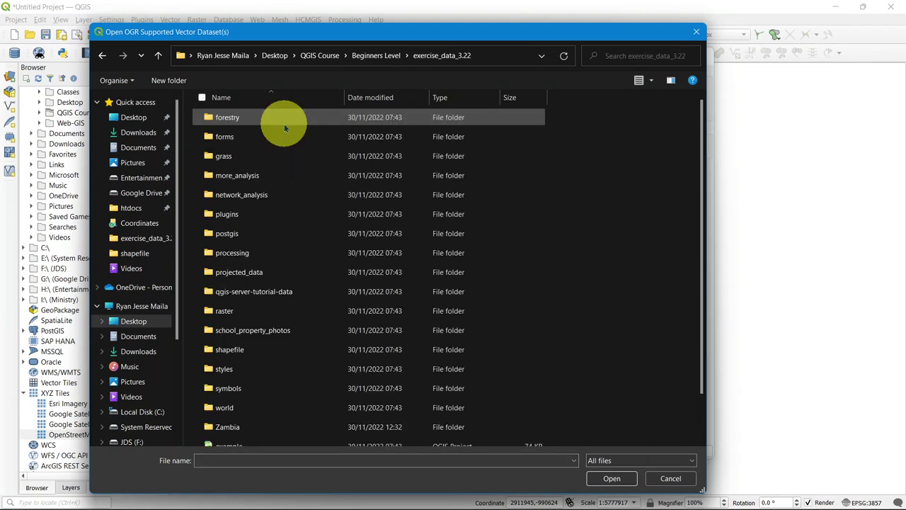
scroll(339, 158, "down", 1)
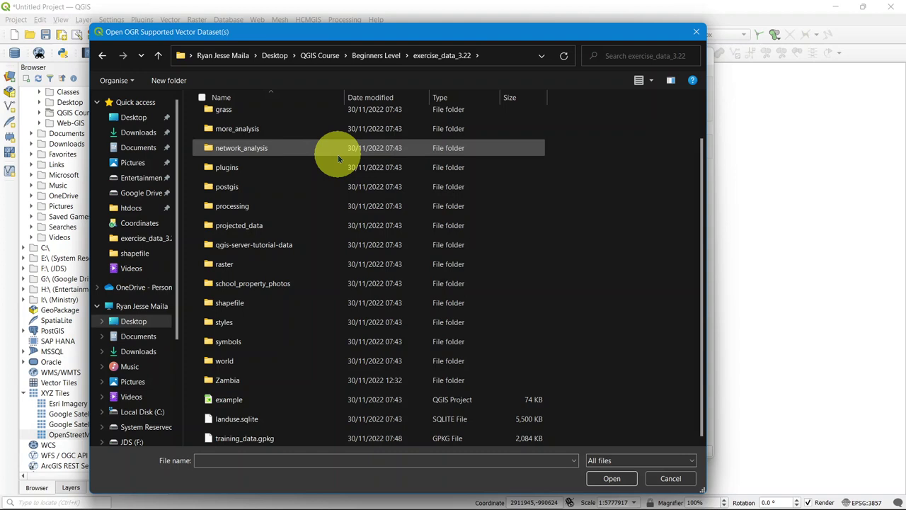
double_click(280, 305)
scroll(397, 205, "down", 2)
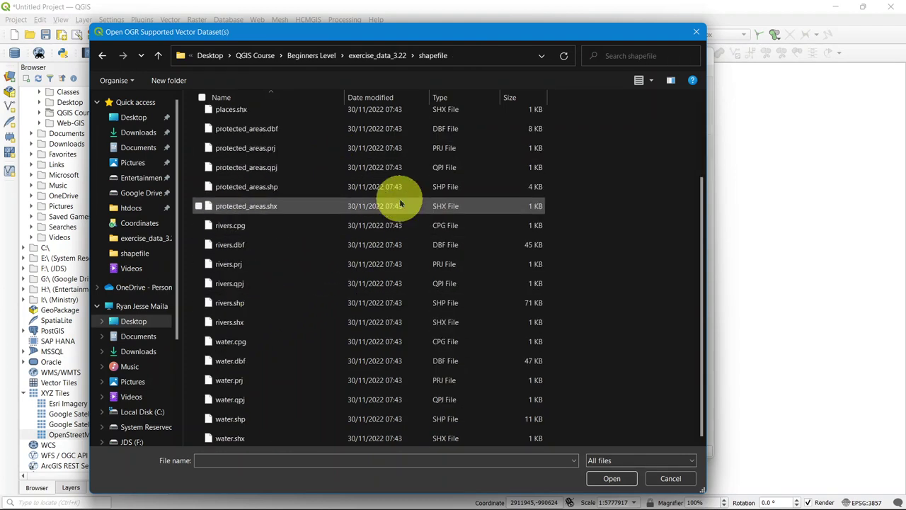
scroll(396, 213, "up", 2)
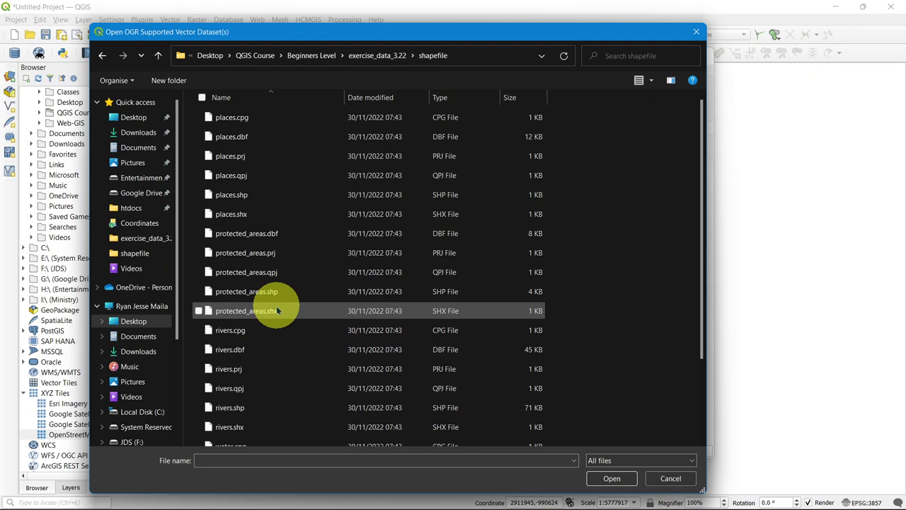
left_click(466, 292)
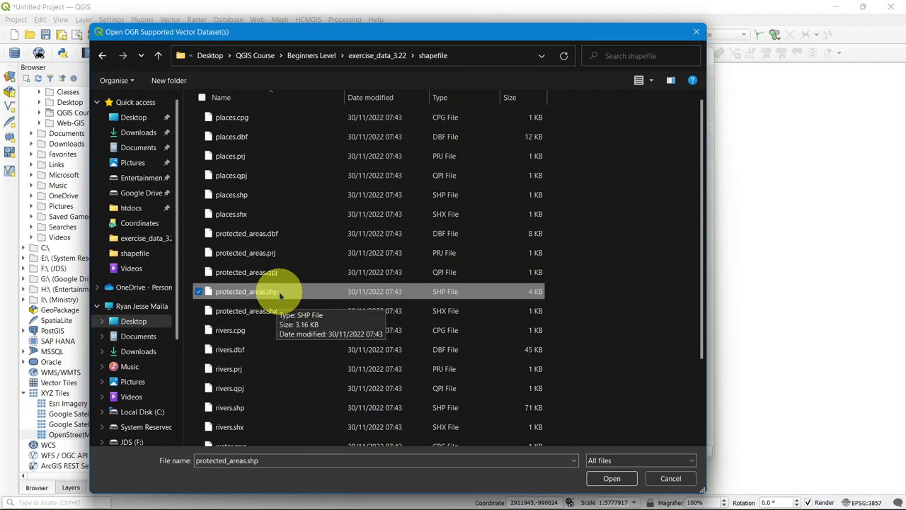
left_click(605, 478)
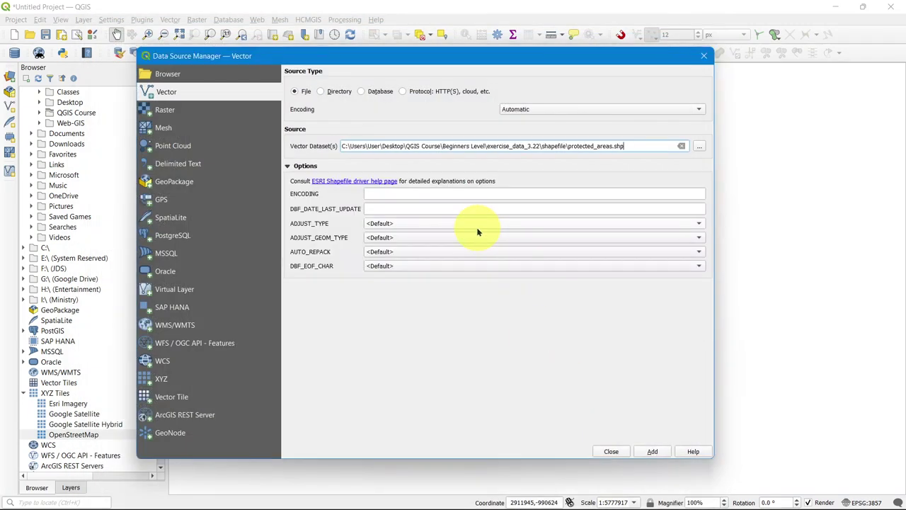
Step: Add the protected_areas layer, close the Data Source Manager and select the layer in the Layers panel
left_click(655, 452)
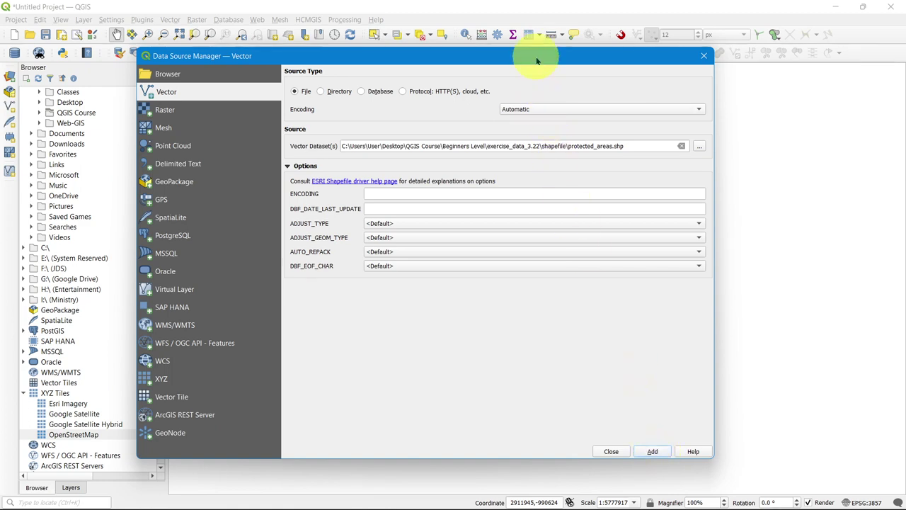
left_click_drag(542, 56, 636, 75)
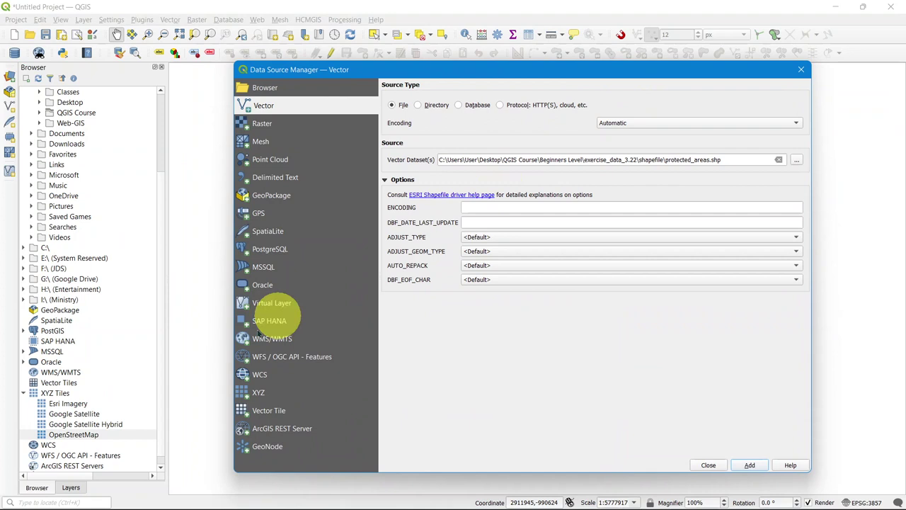
left_click(70, 487)
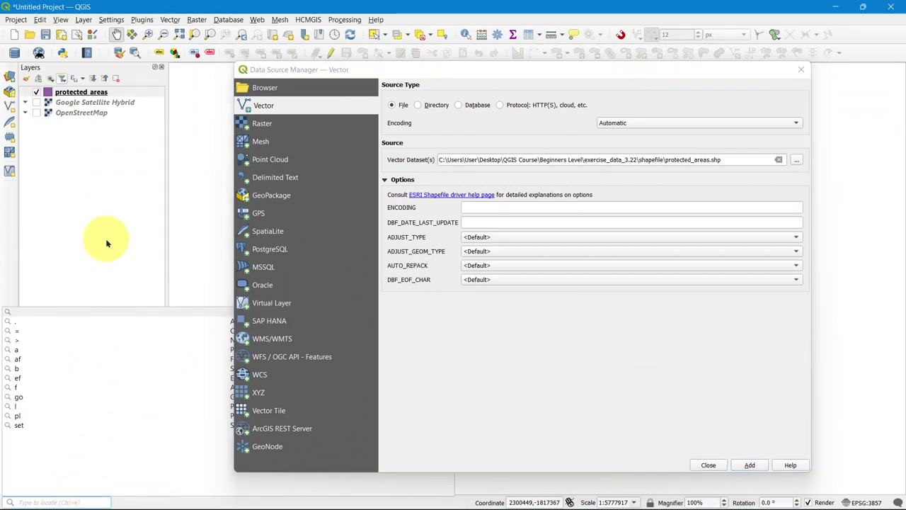
left_click_drag(542, 75, 398, 170)
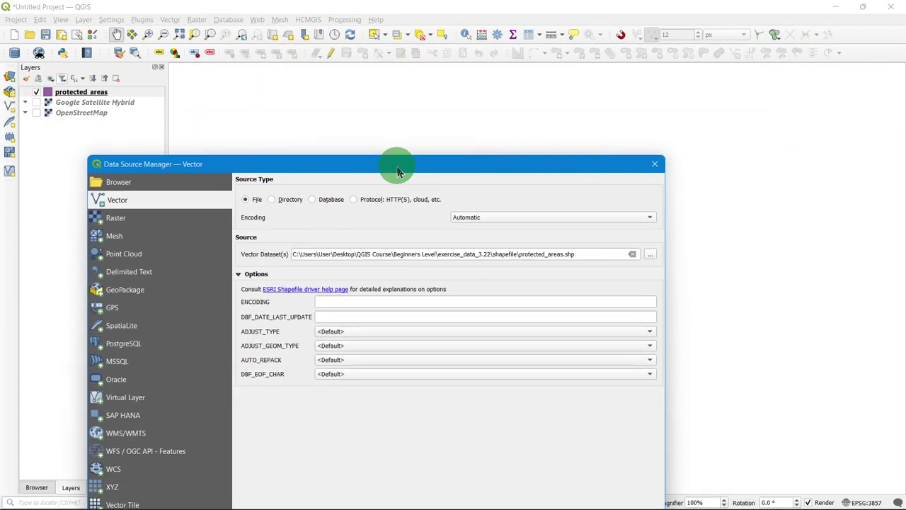
left_click(88, 95)
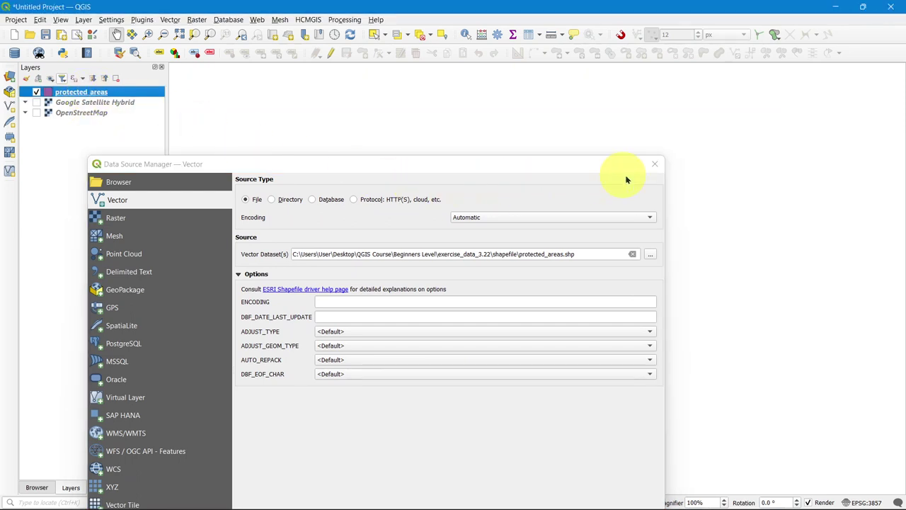
left_click(654, 163)
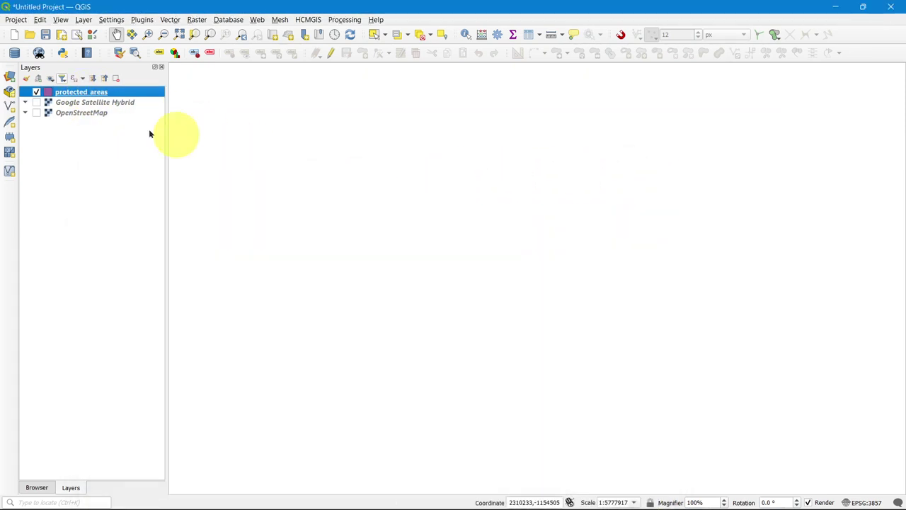
Step: Zoom the map to the protected_areas layer so its polygons fill the canvas
right_click(71, 95)
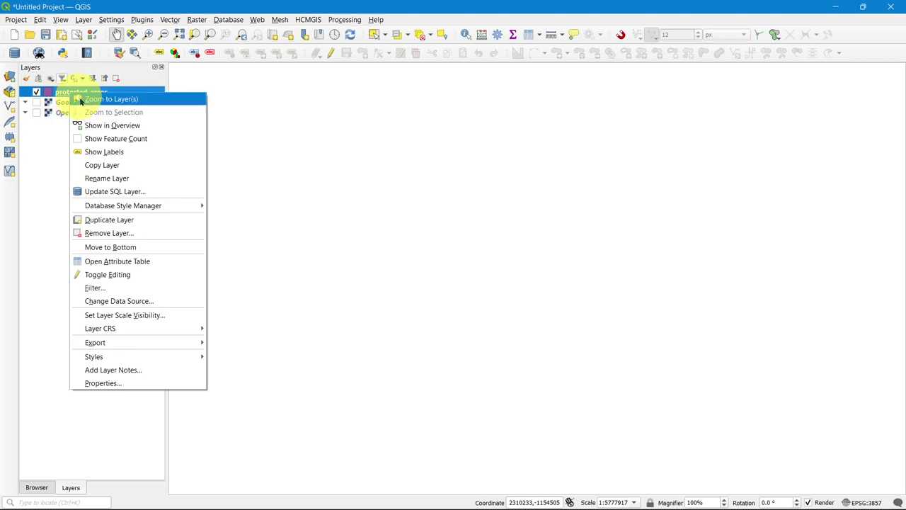
left_click(92, 102)
left_click(453, 201)
scroll(455, 212, "down", 3)
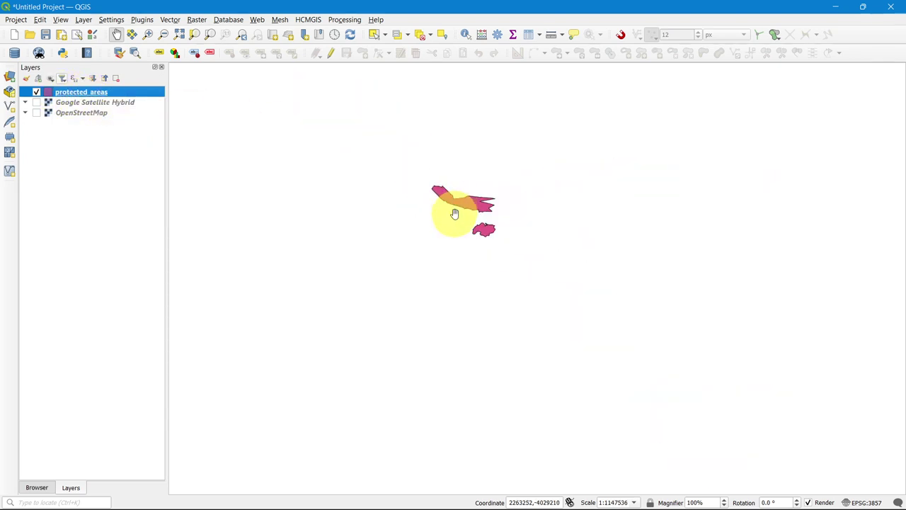
scroll(454, 198, "up", 2)
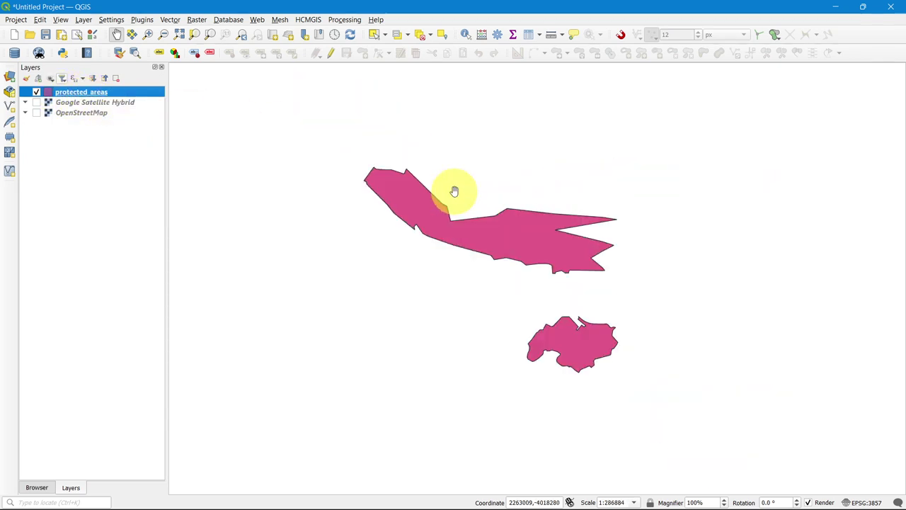
right_click(80, 96)
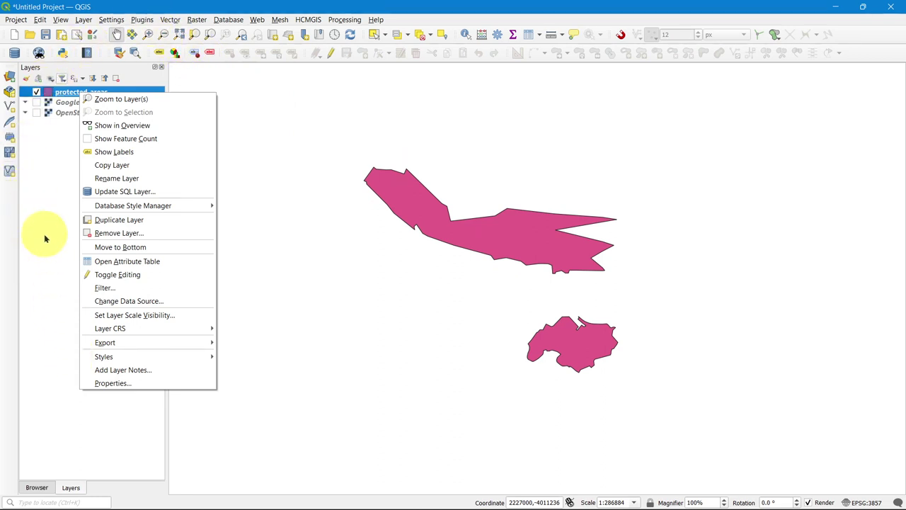
Step: Float the Browser panel and re-dock it above the Layers panel in the left dock
left_click(37, 488)
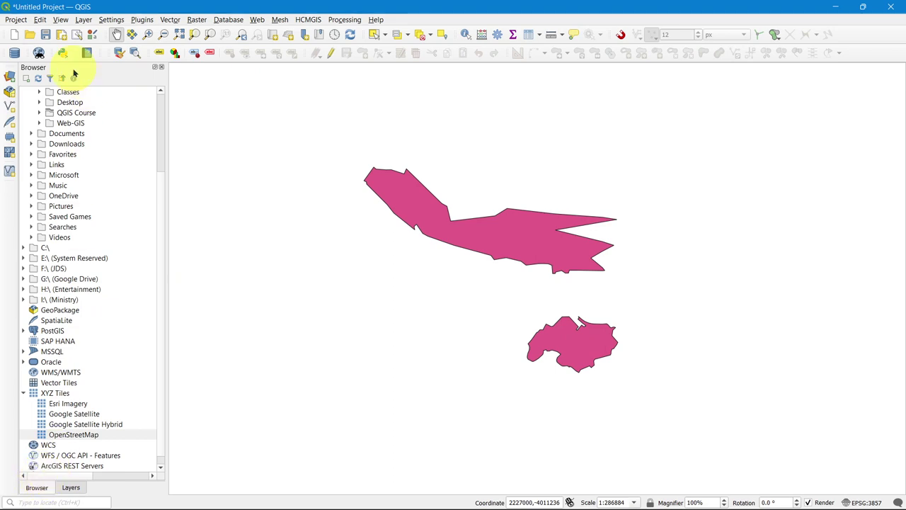
mouse_move(73, 74)
left_mouse_down()
mouse_move(78, 203)
mouse_move(67, 101)
mouse_move(74, 87)
left_mouse_up()
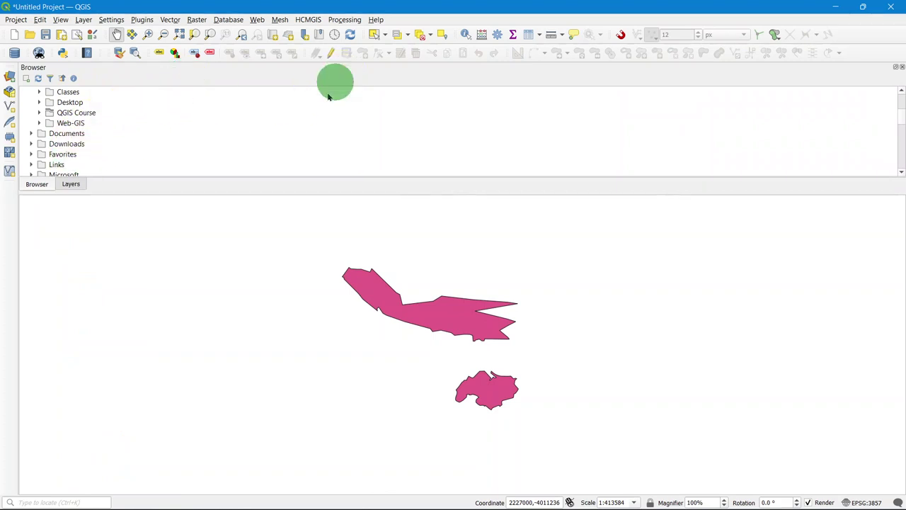
left_click_drag(31, 67, 43, 225)
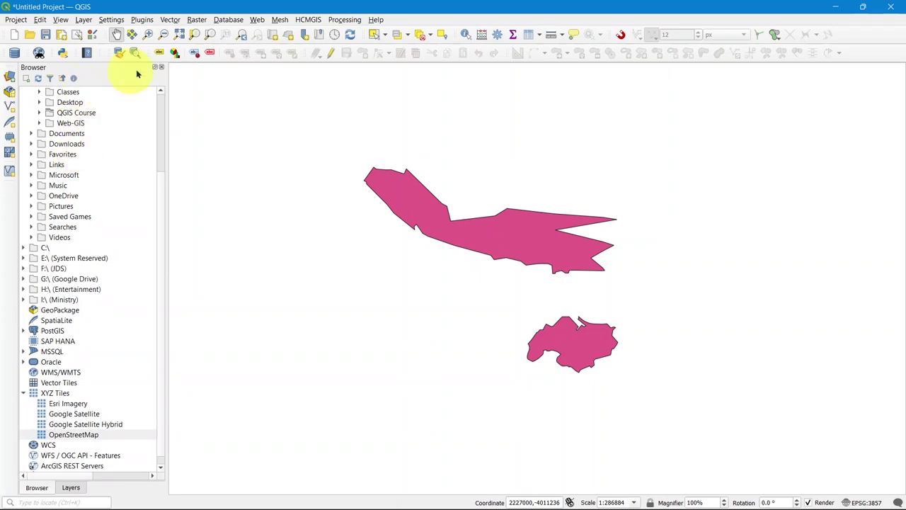
left_click(160, 66)
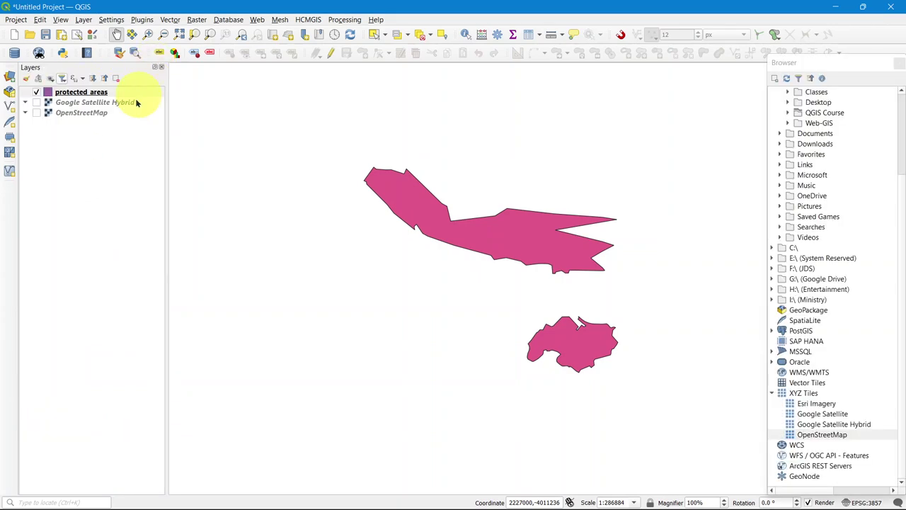
left_click(818, 68)
left_click_drag(818, 68, 78, 299)
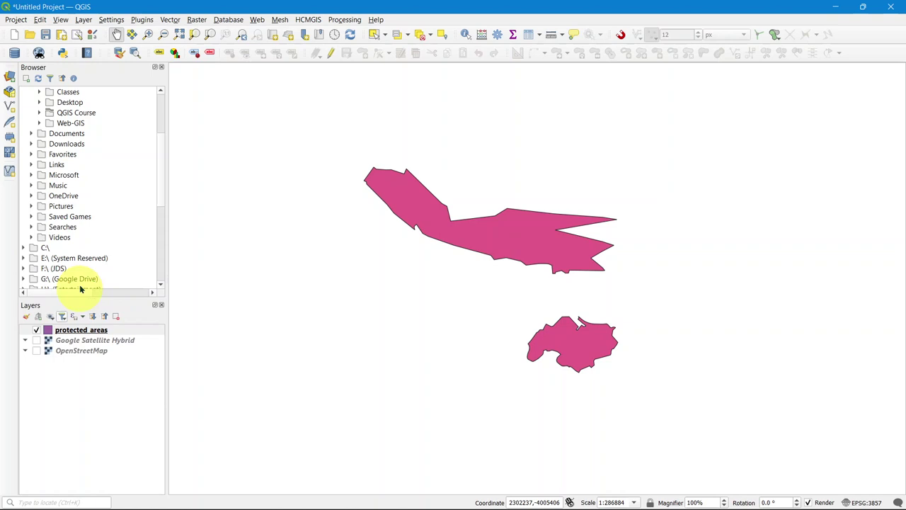
Step: From the QGIS Course shapefile folder, drag rivers.shp, places.shp and water.shp onto the map
scroll(70, 169, "up", 3)
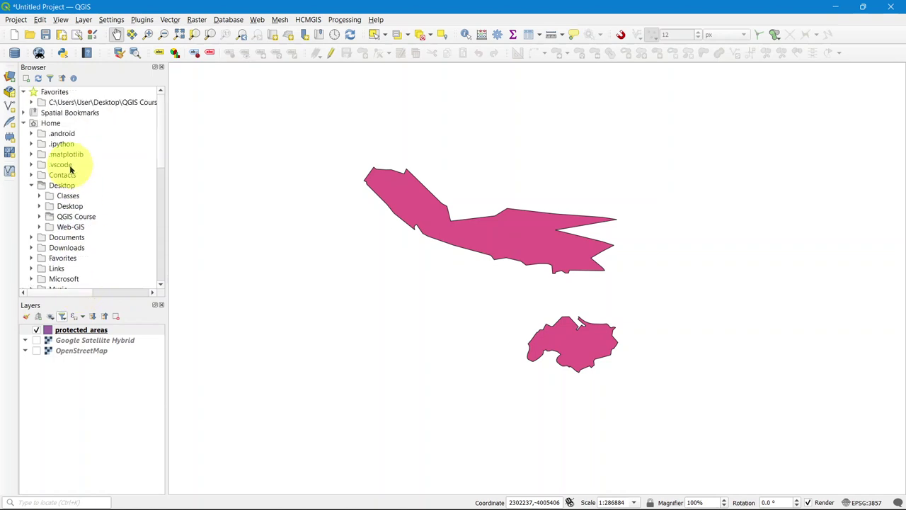
left_click(31, 102)
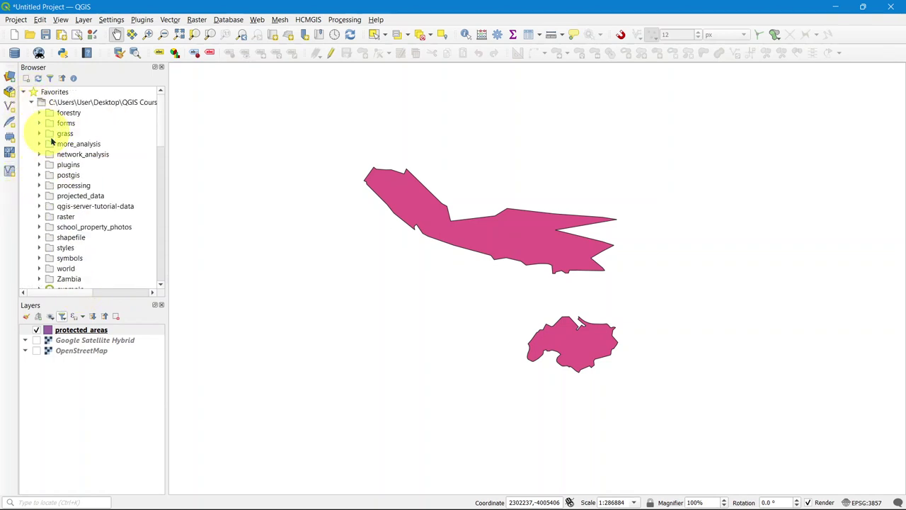
scroll(63, 145, "down", 2)
left_click(39, 175)
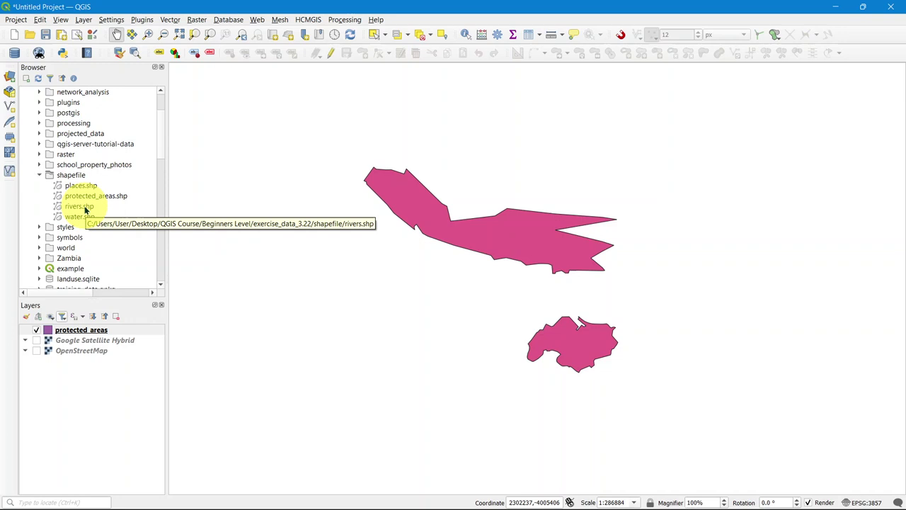
left_click_drag(83, 208, 306, 246)
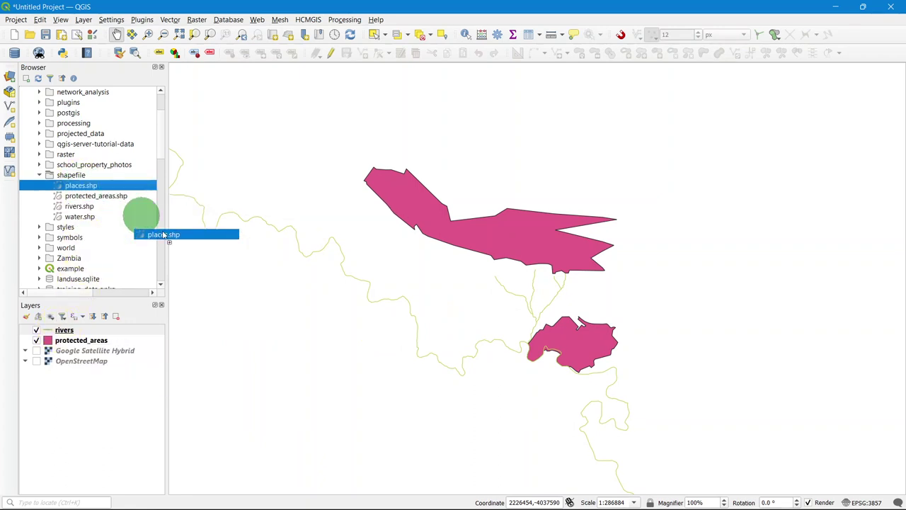
mouse_move(163, 235)
left_mouse_down()
mouse_move(263, 316)
mouse_move(277, 312)
left_mouse_up()
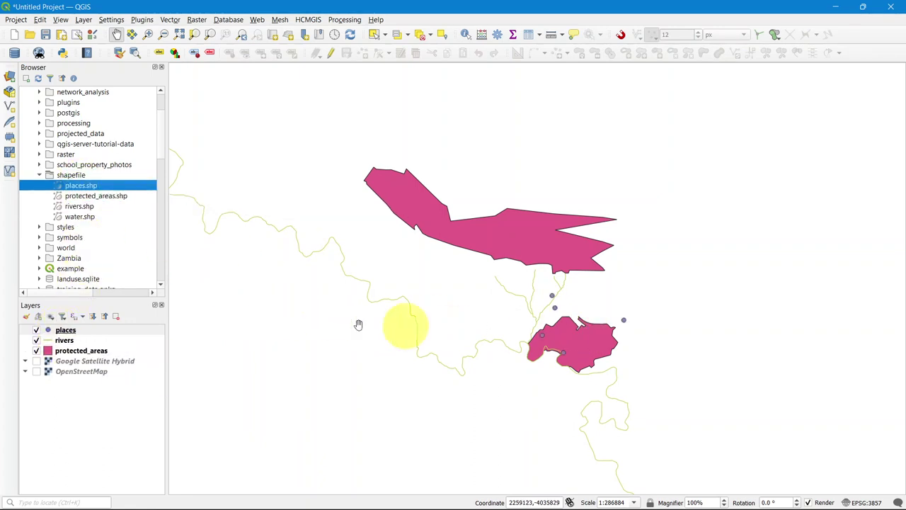
left_click_drag(79, 216, 317, 346)
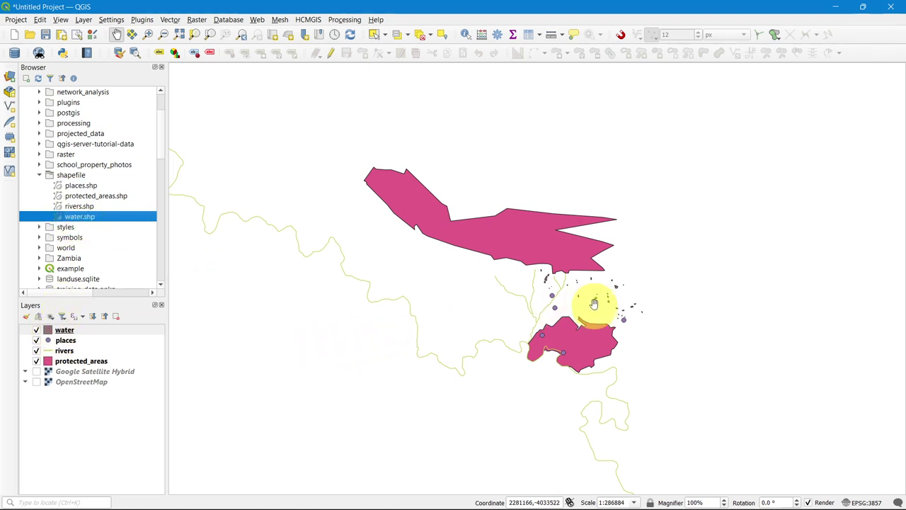
scroll(599, 295, "up", 1)
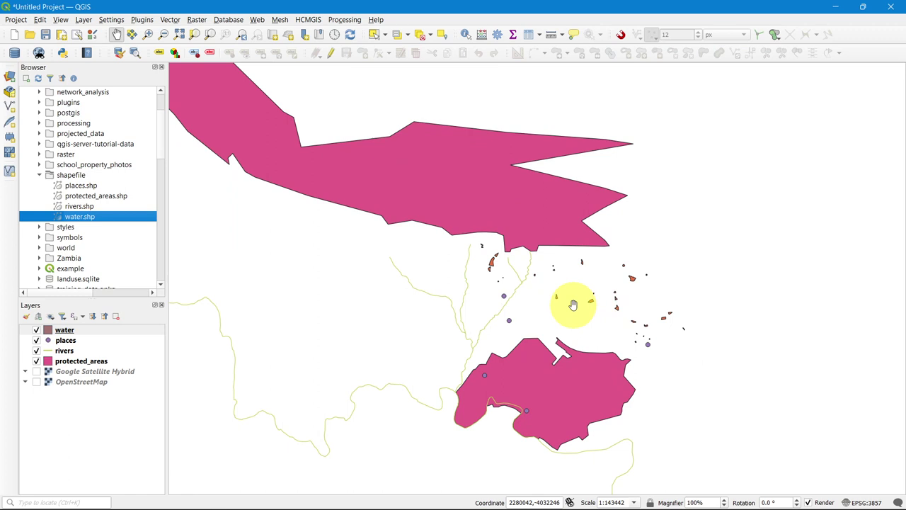
scroll(573, 304, "up", 1)
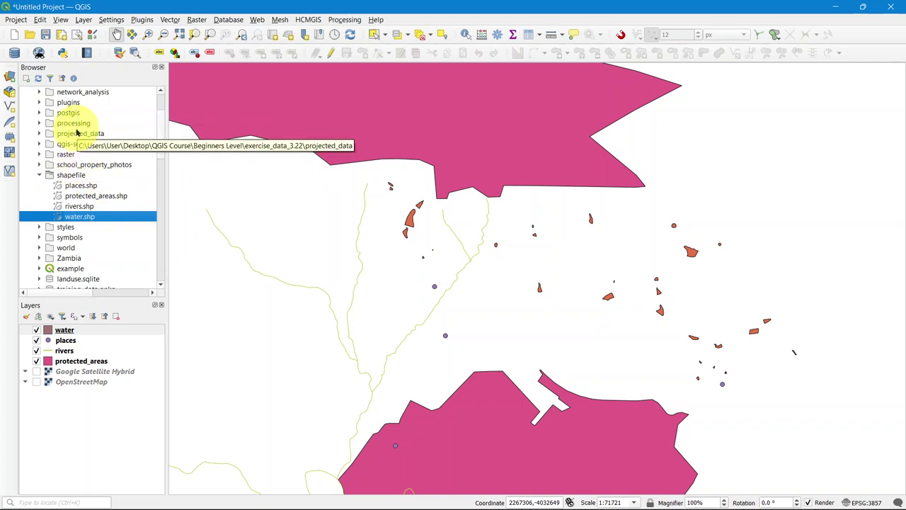
scroll(84, 163, "up", 1)
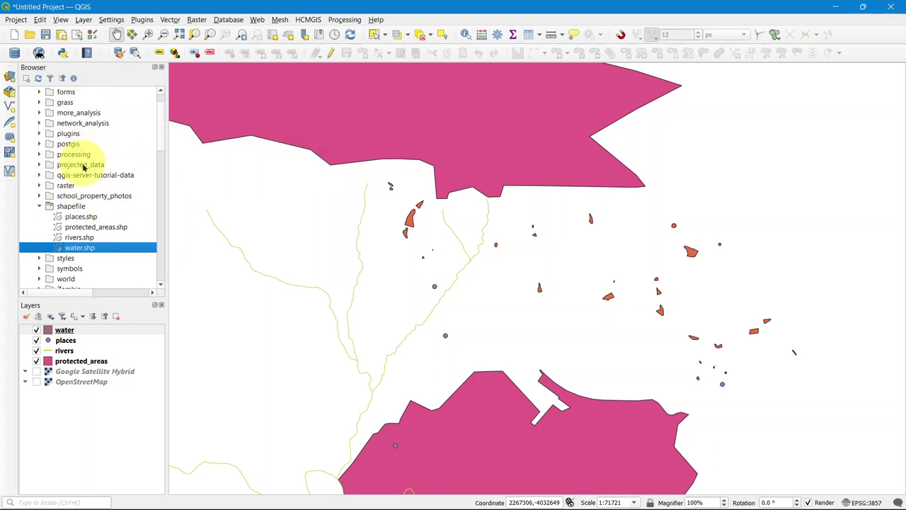
scroll(81, 149, "down", 2)
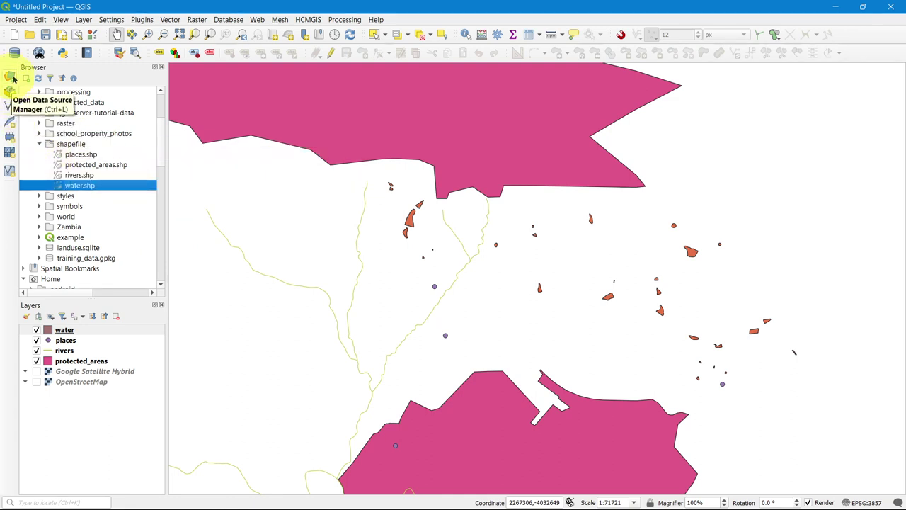
Step: Create a new GeoPackage connection to exercise_data_3.22\training_data.gpkg
left_click(82, 20)
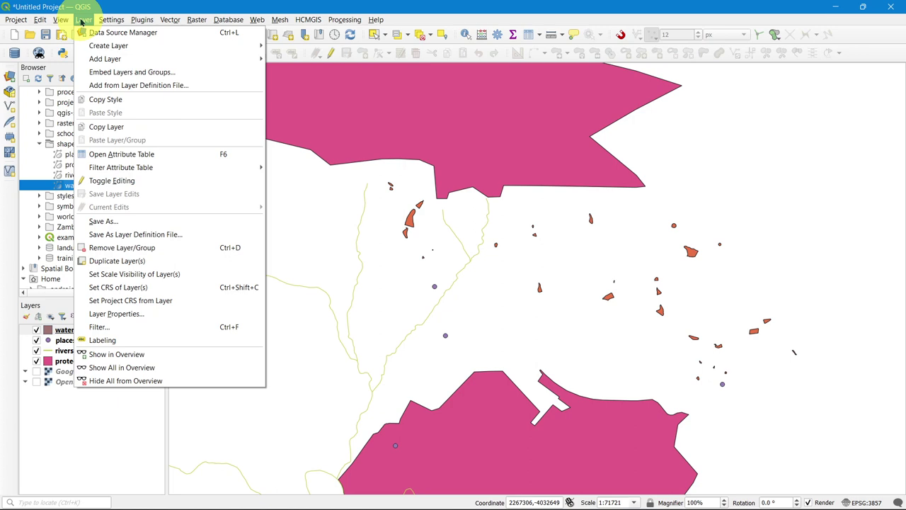
left_click(96, 33)
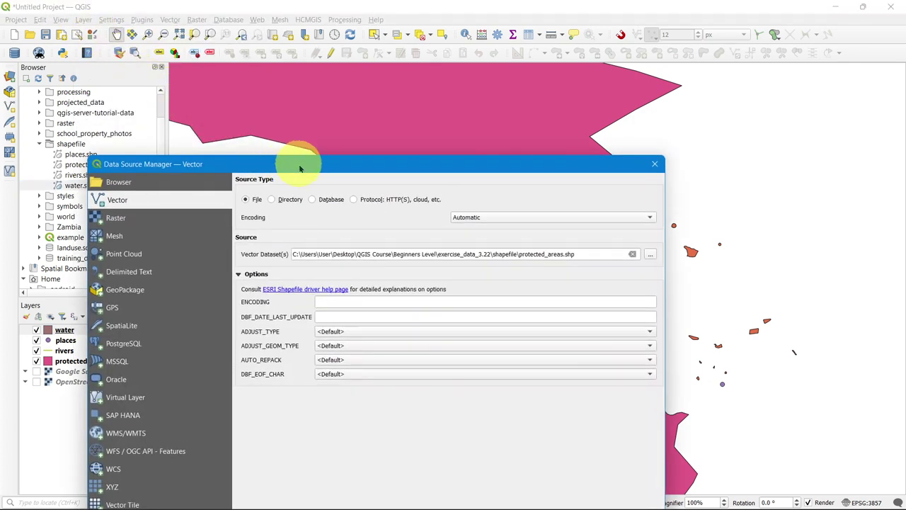
left_click_drag(299, 162, 296, 79)
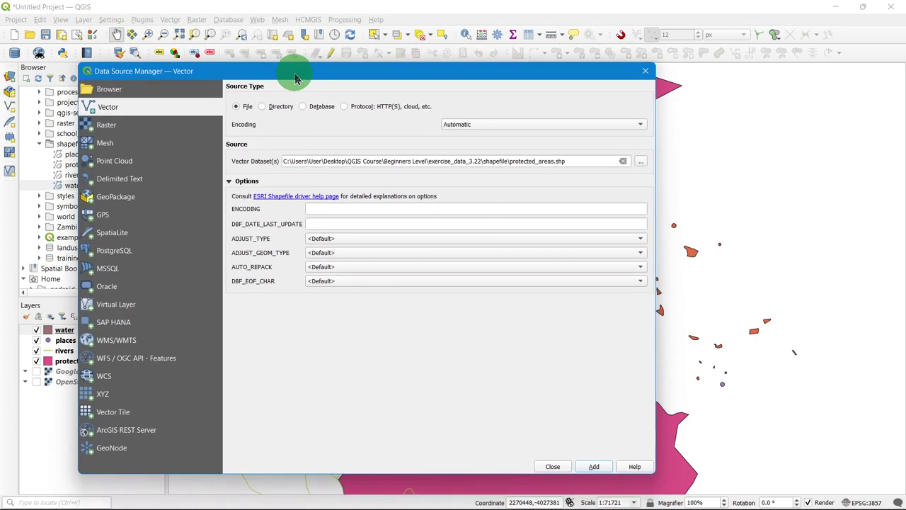
left_click(117, 196)
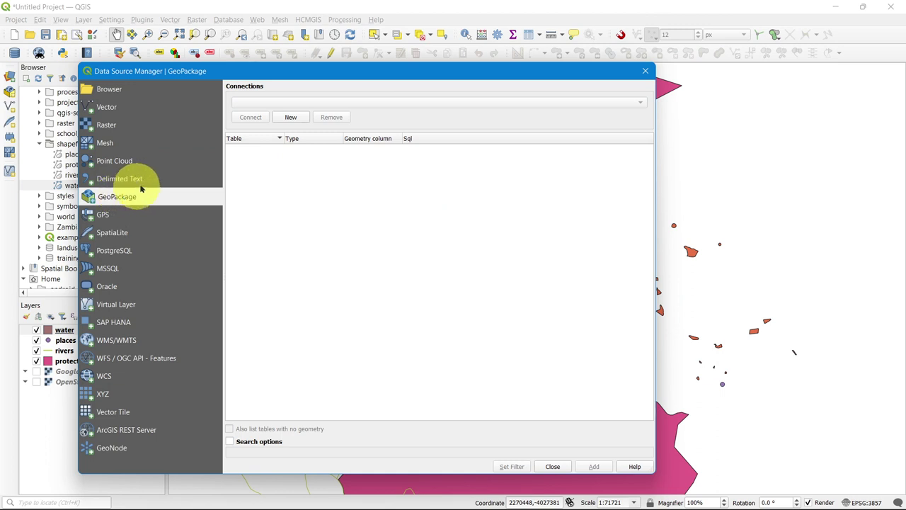
left_click(300, 118)
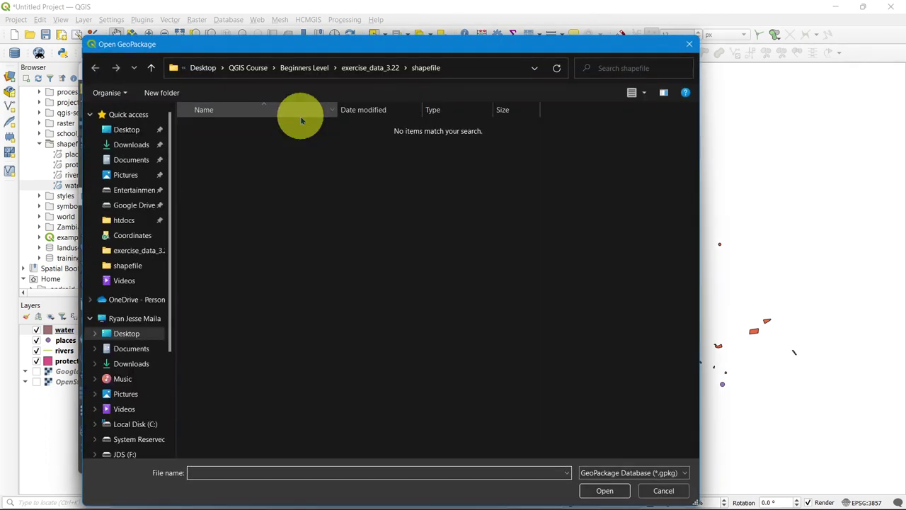
left_click(366, 67)
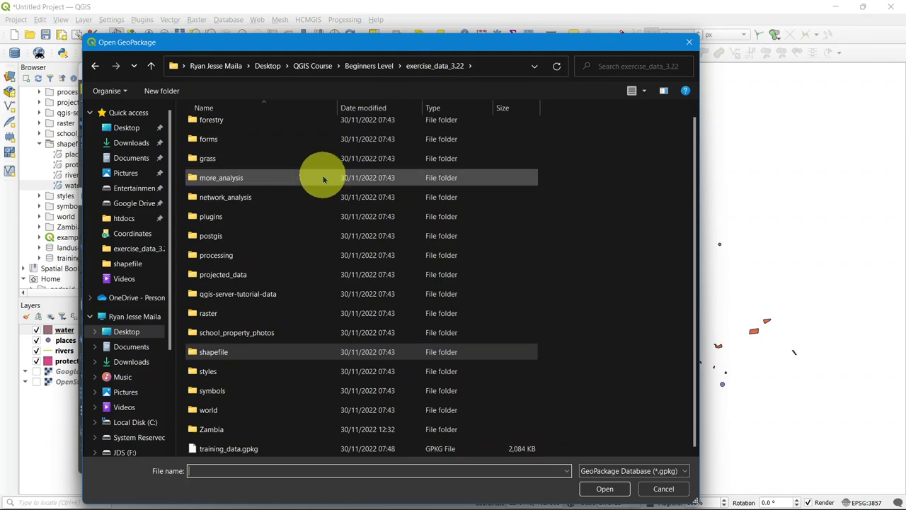
scroll(233, 447, "down", 1)
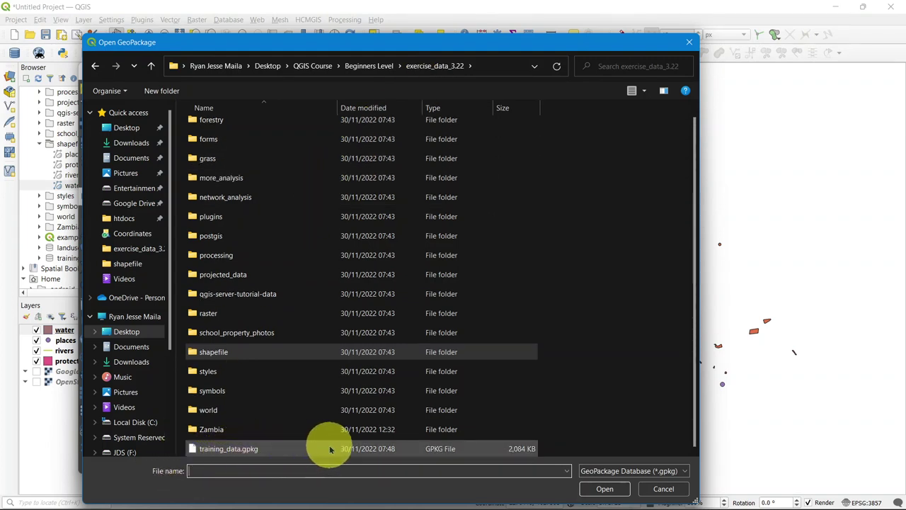
left_click(451, 449)
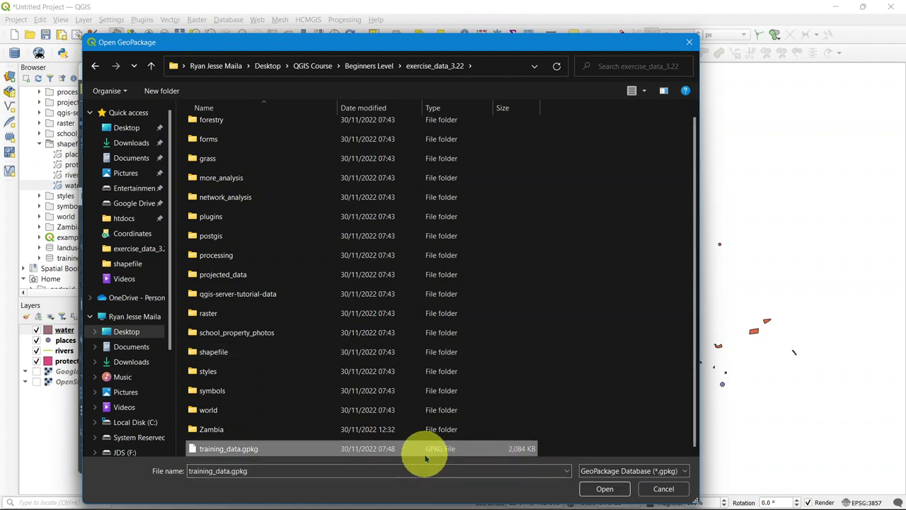
left_click(603, 494)
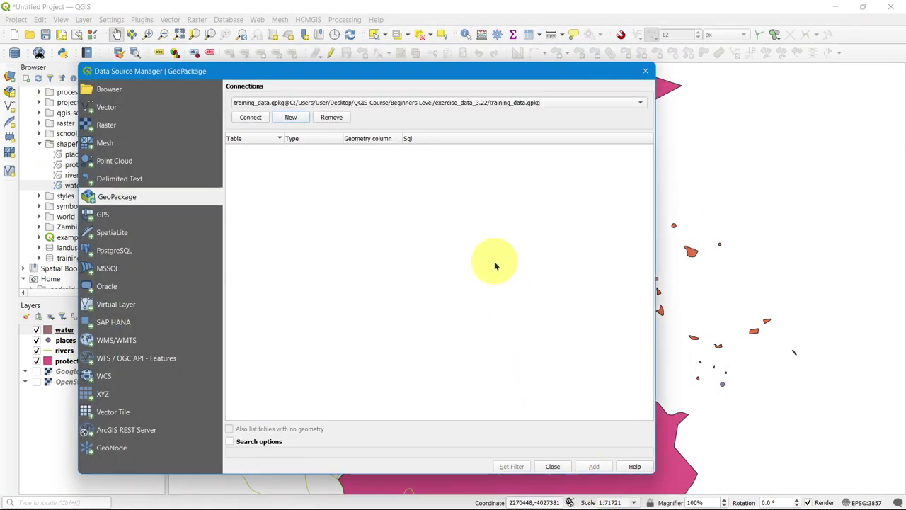
Step: Add the buildings, restaurants, roads and schools tables as layers and close the window
left_click(248, 117)
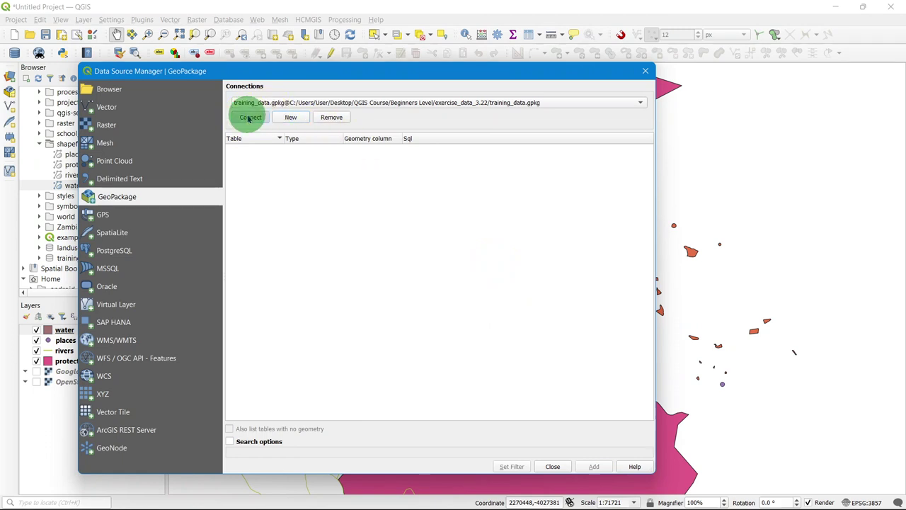
left_click(263, 161)
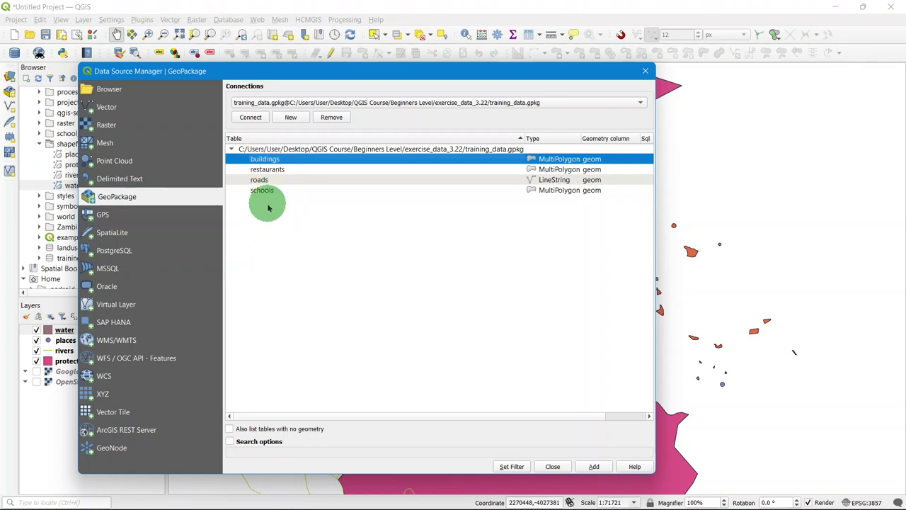
left_click_drag(268, 208, 260, 166)
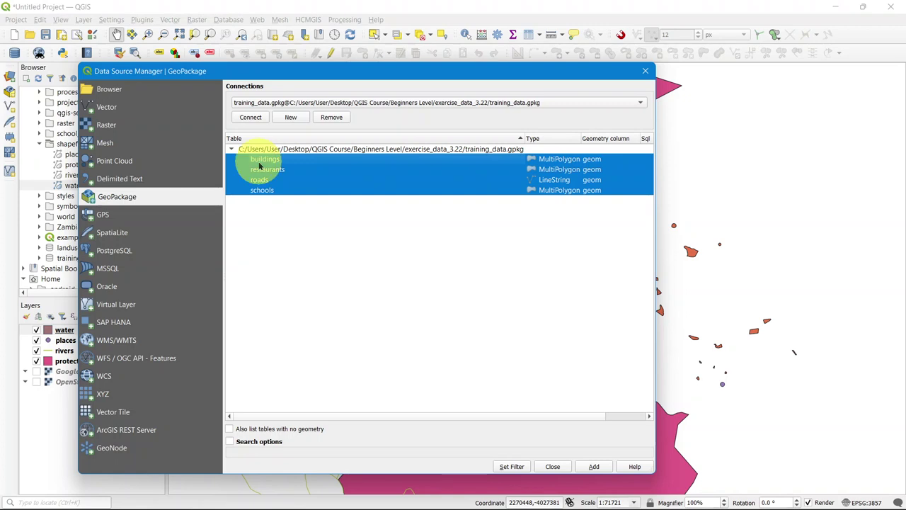
left_click(596, 466)
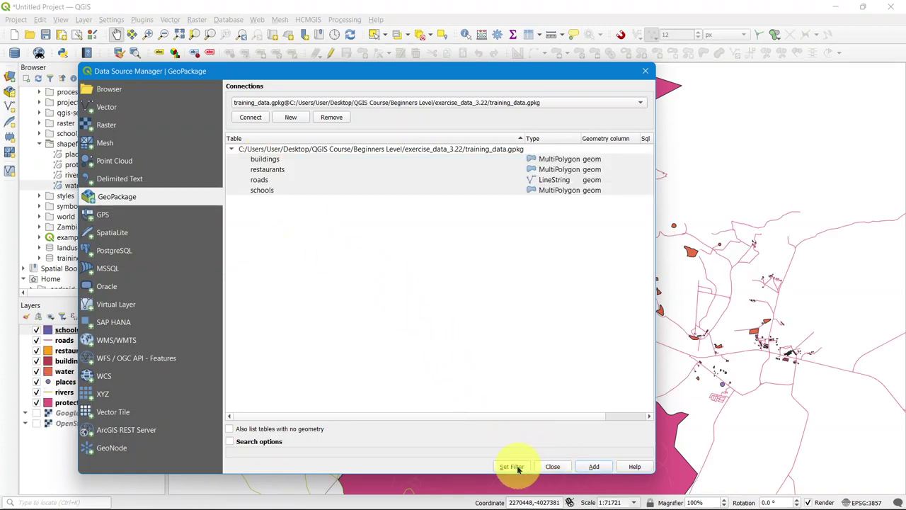
left_click(553, 466)
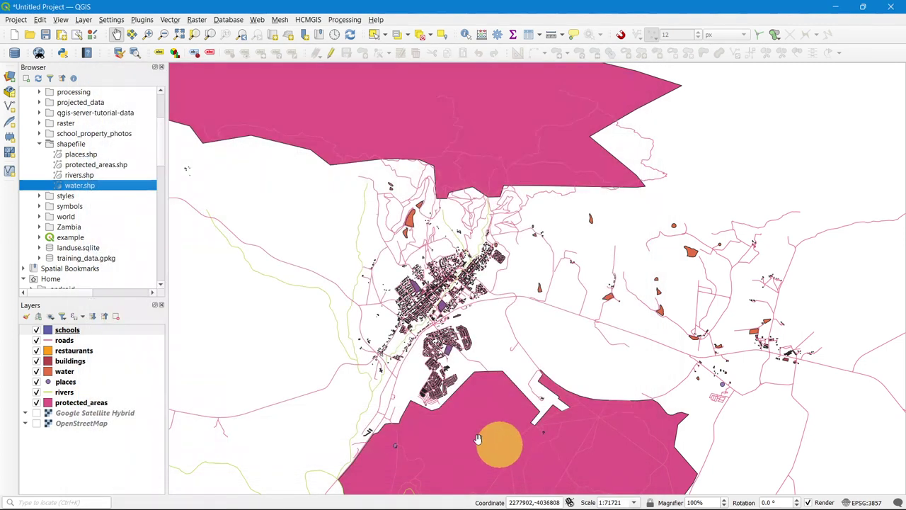
Step: Stack the Browser and Layers panels as tabs in the left dock, with the Layers tab showing
left_click(65, 330)
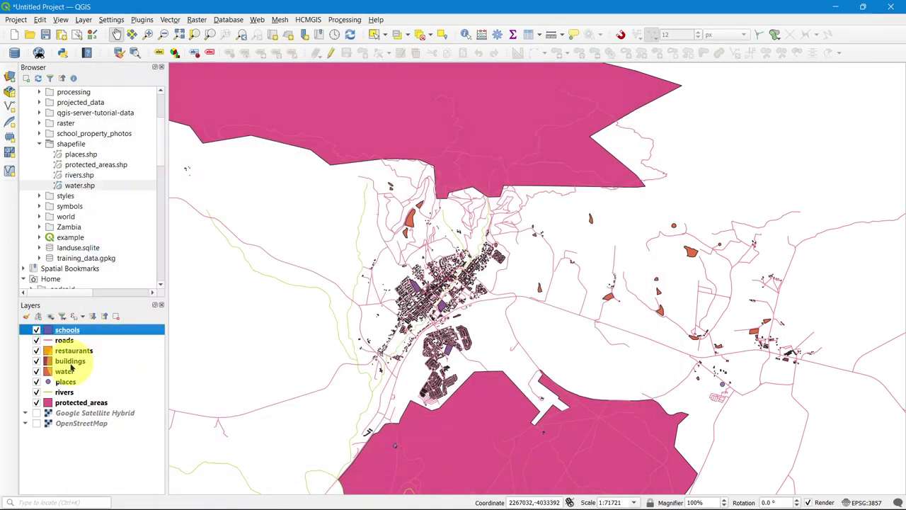
left_click(70, 362)
left_click_drag(77, 296, 80, 239)
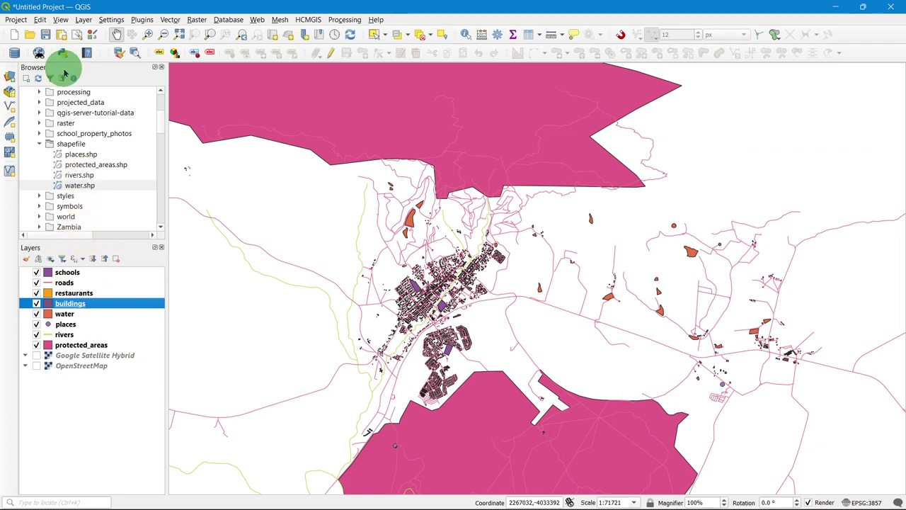
left_click_drag(64, 67, 83, 251)
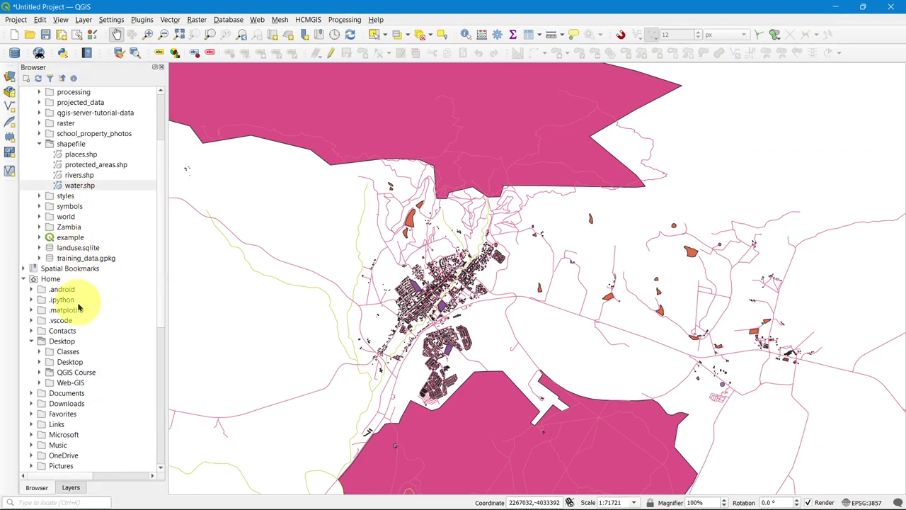
left_click(71, 487)
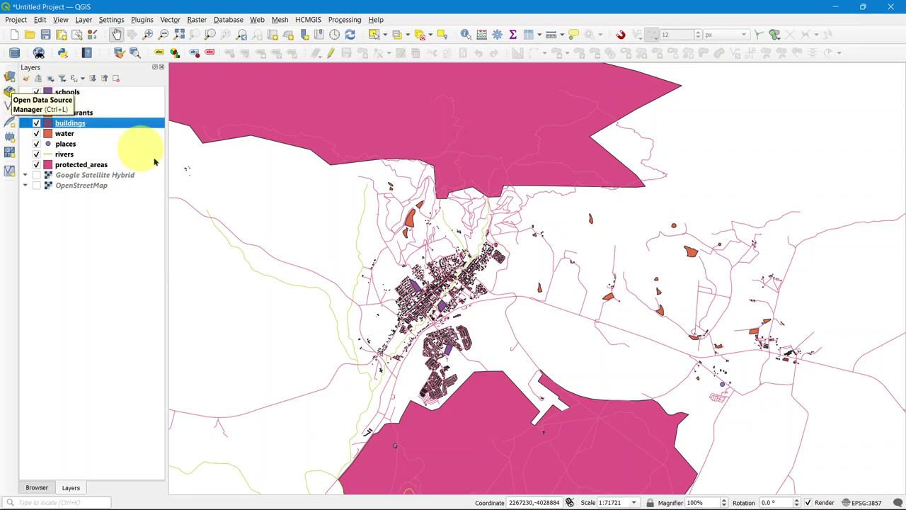
Step: Create a new SpatiaLite connection to the landuse.sqlite database
key("ctrl+l")
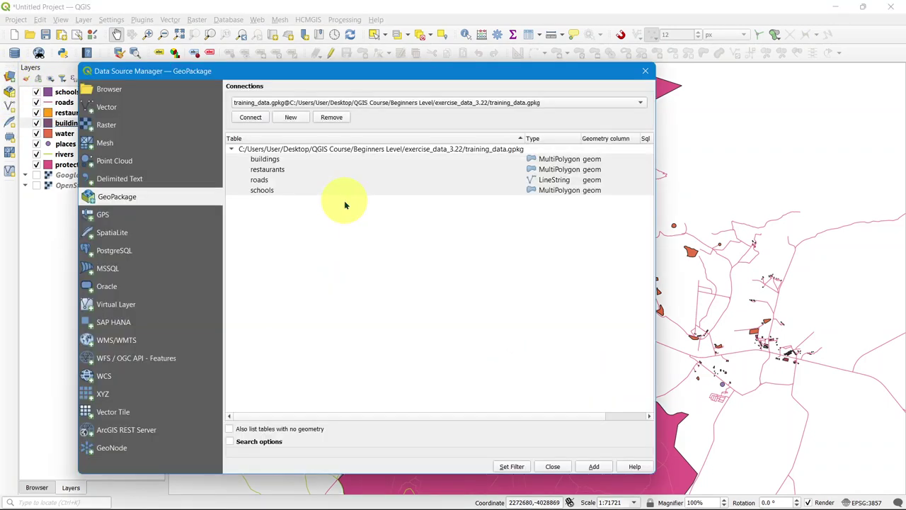
left_click(125, 237)
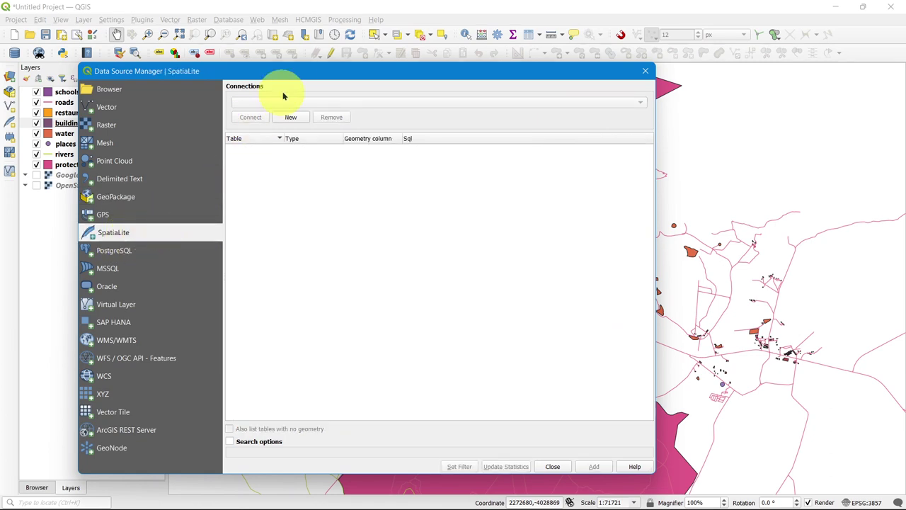
left_click_drag(294, 73, 363, 56)
left_click(360, 94)
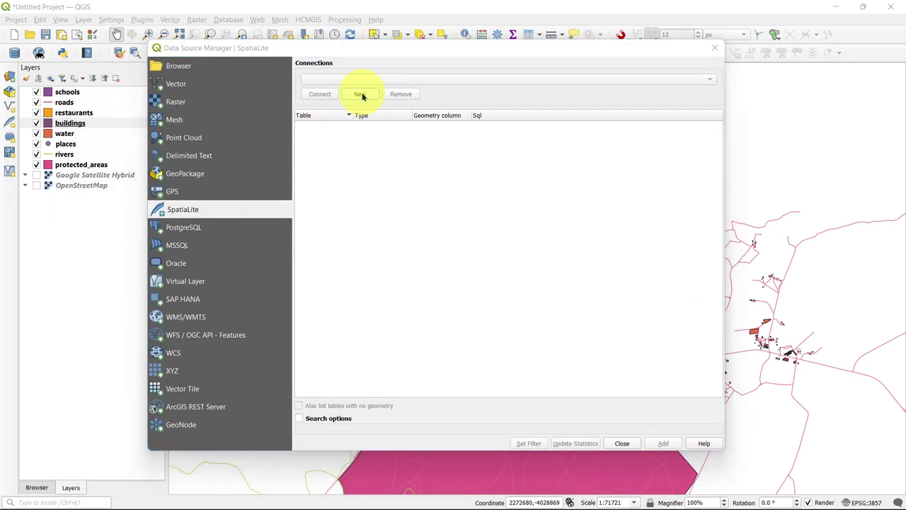
scroll(366, 151, "down", 1)
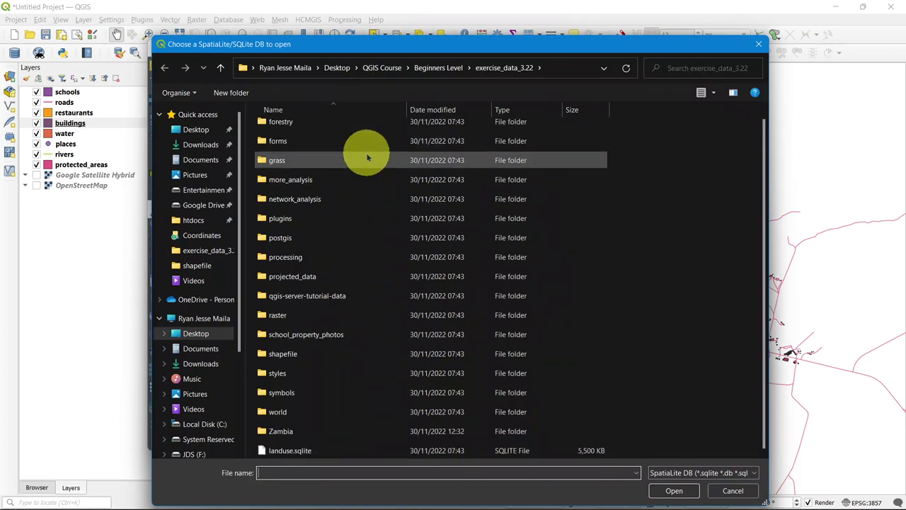
left_click(351, 451)
left_click(671, 489)
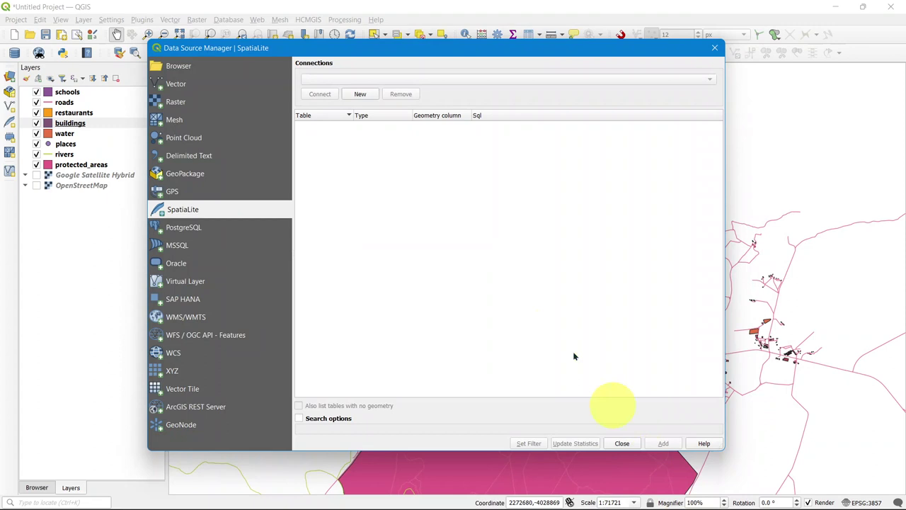
Step: Connect, add the landuse table as a layer, and close the Data Source Manager
left_click(322, 97)
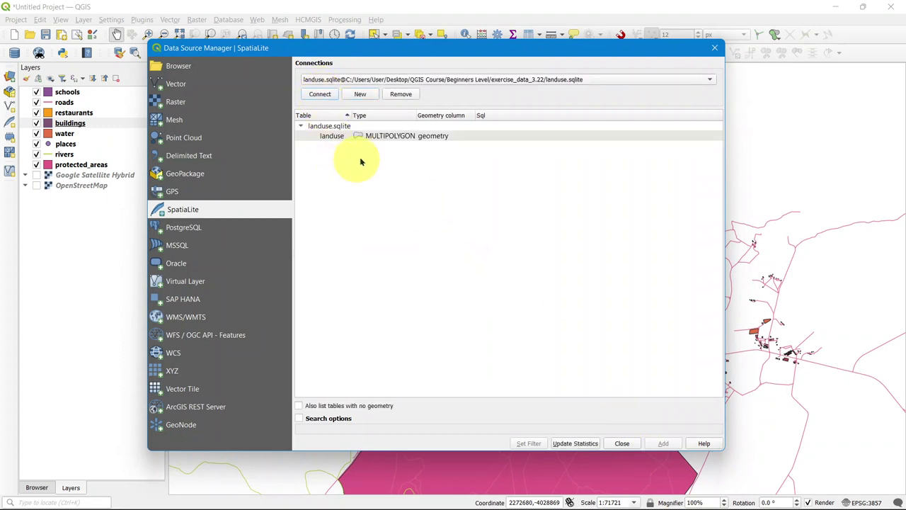
left_click(401, 137)
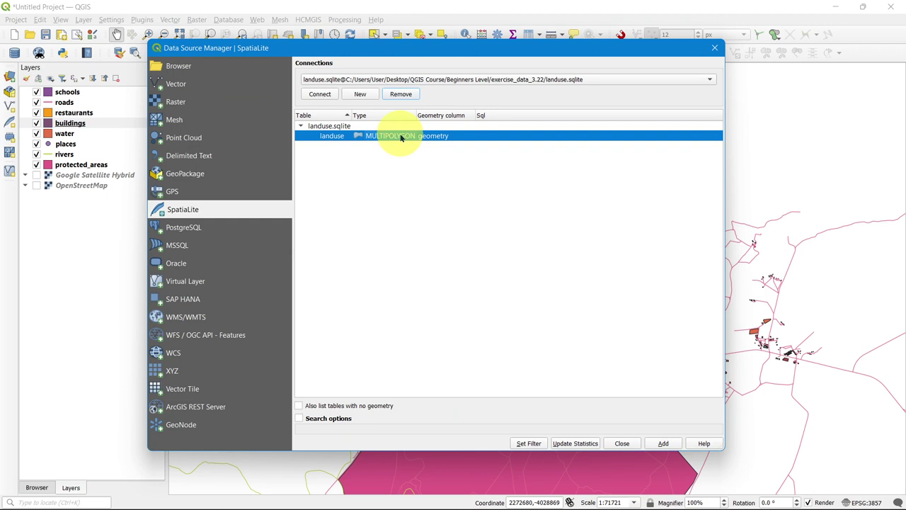
left_click(663, 443)
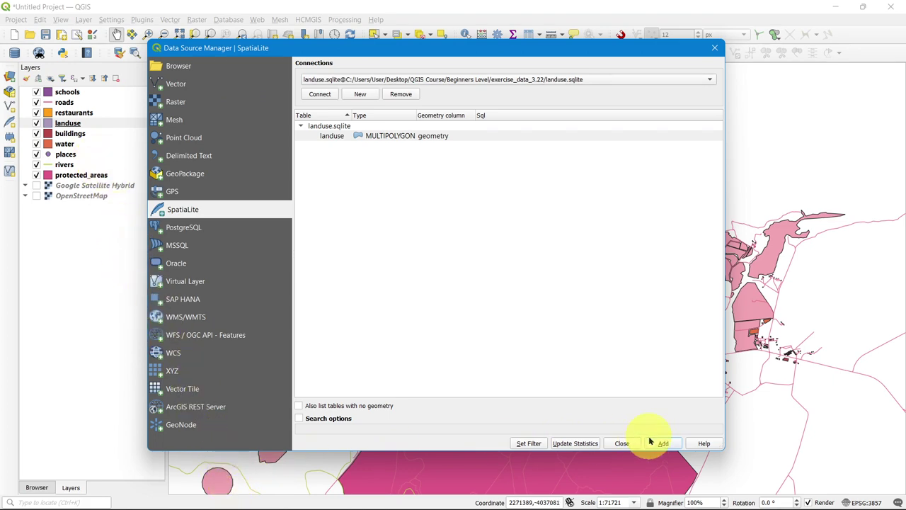
left_click(623, 444)
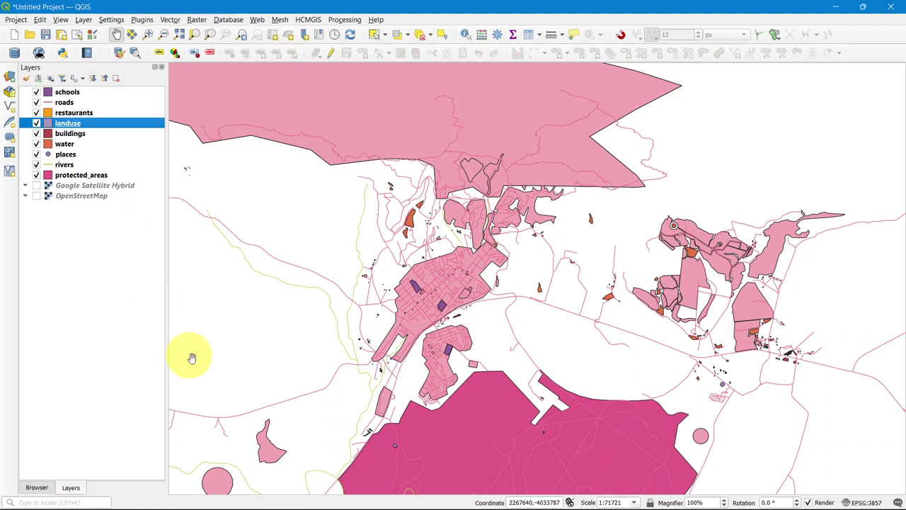
Step: Drag the landuse layer above schools to the top of the layer list, then zoom the map out
left_click_drag(68, 123, 79, 92)
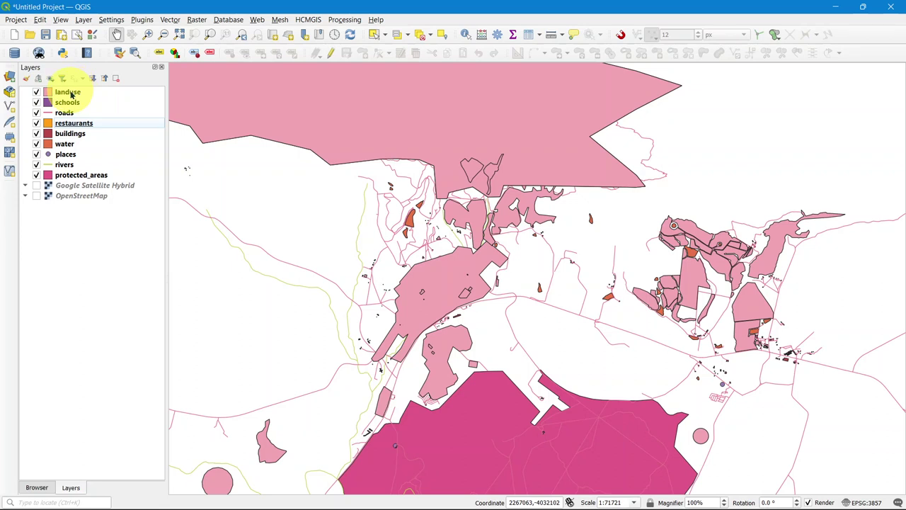
left_click(70, 94)
mouse_move(71, 94)
left_mouse_down()
mouse_move(63, 141)
mouse_move(75, 107)
mouse_move(78, 149)
mouse_move(79, 83)
left_mouse_up()
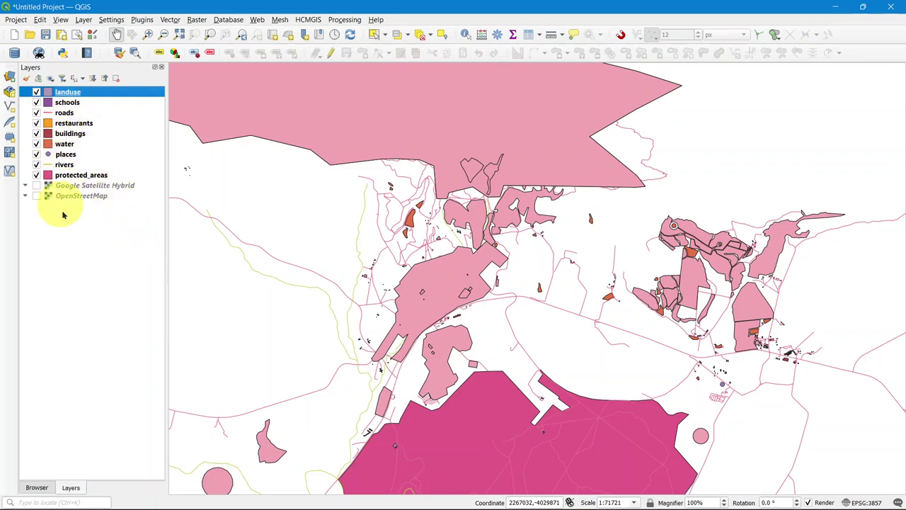
scroll(400, 236, "down", 1)
scroll(399, 235, "down", 1)
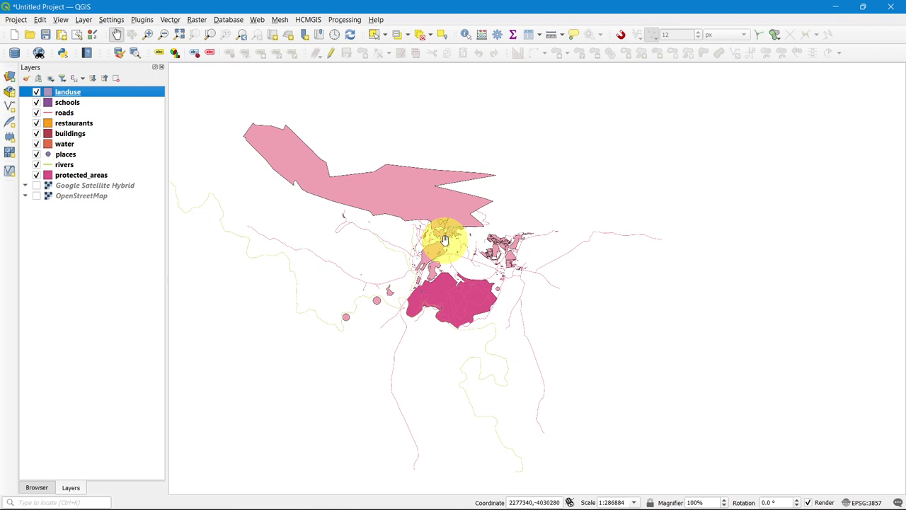
scroll(338, 141, "up", 1)
scroll(556, 330, "down", 1)
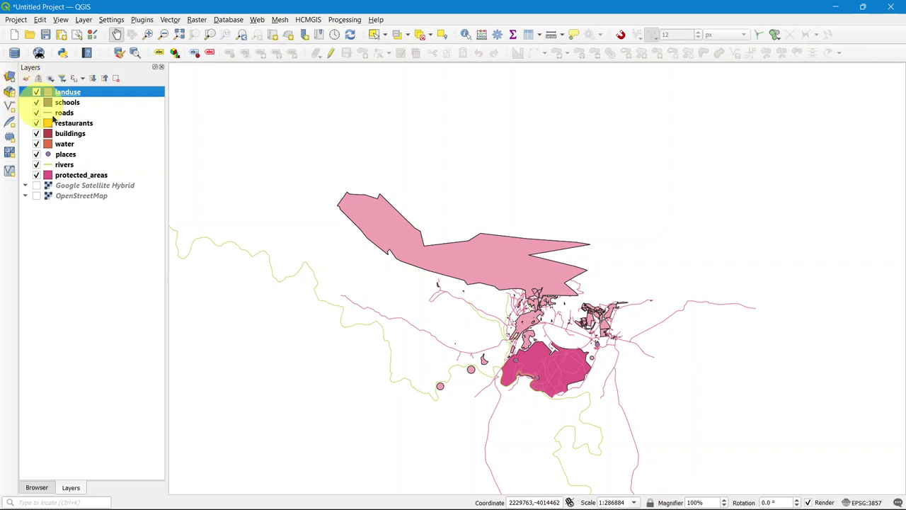
Step: In the Data Source Manager browser, add Zambia_districts_2020 from the Administrative Boundaries folder
key("ctrl+shift+l")
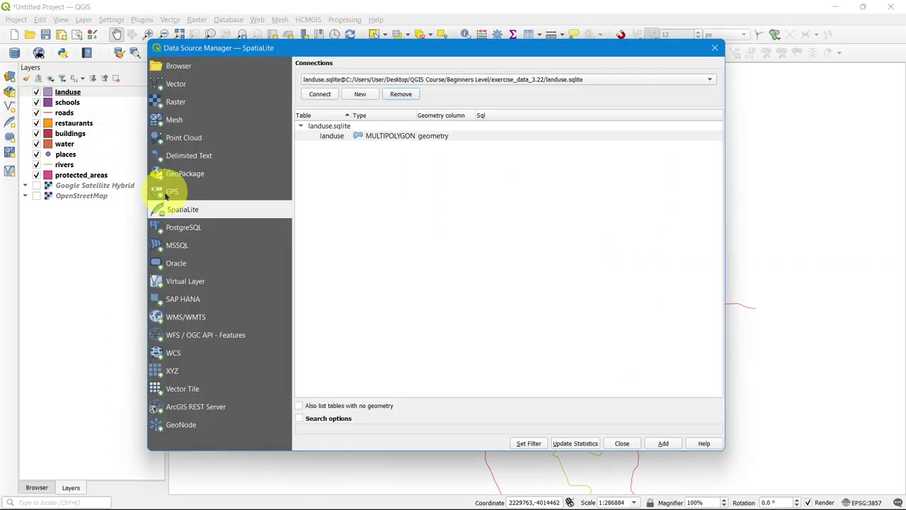
left_click(176, 64)
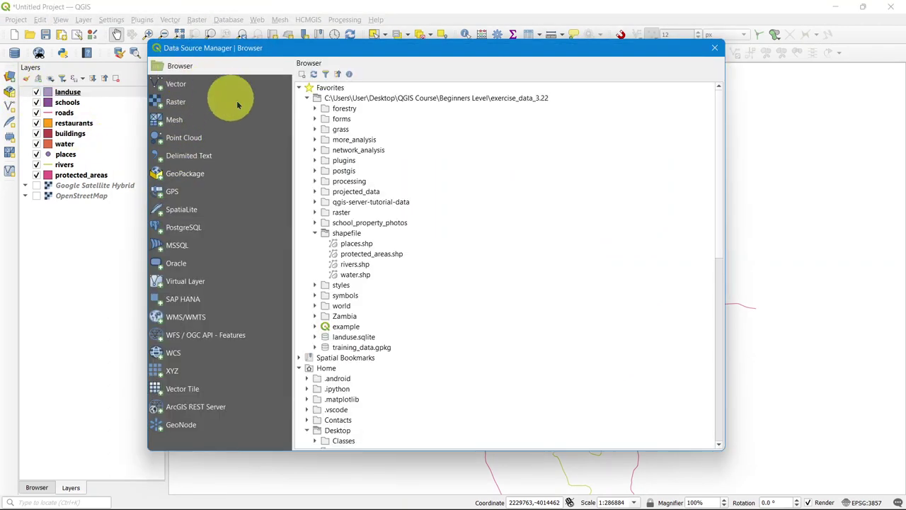
left_click(316, 234)
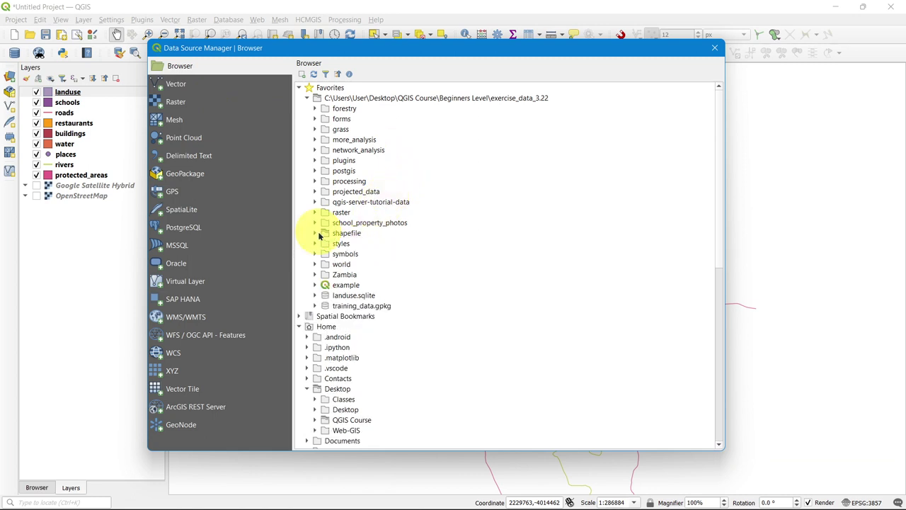
left_click(316, 275)
left_click_drag(411, 51, 379, 32)
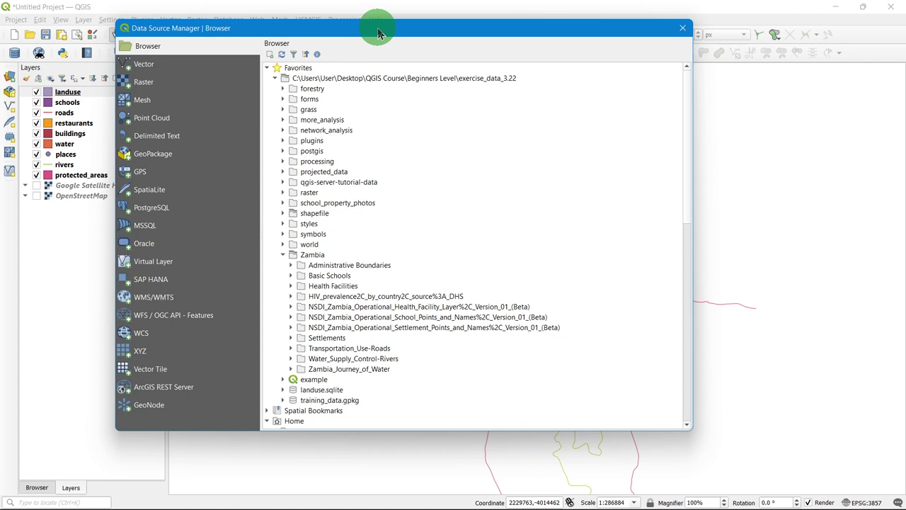
left_click(292, 286)
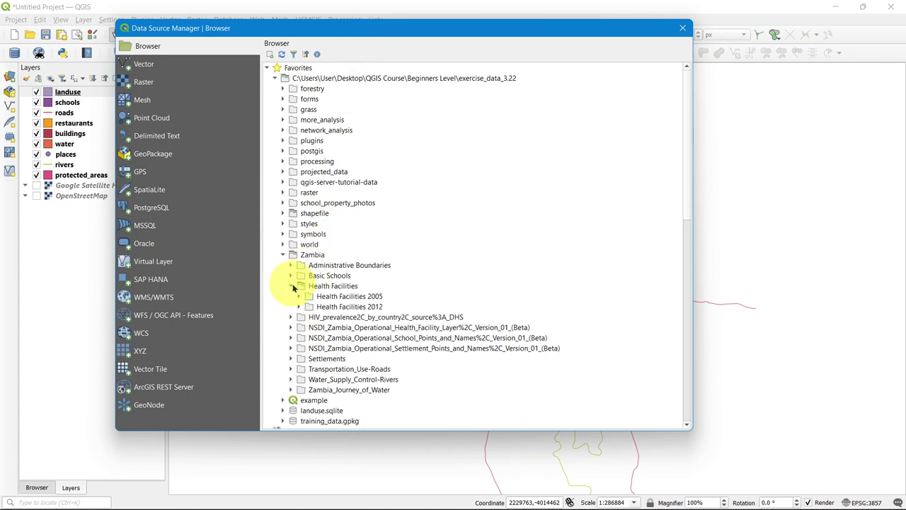
left_click(291, 286)
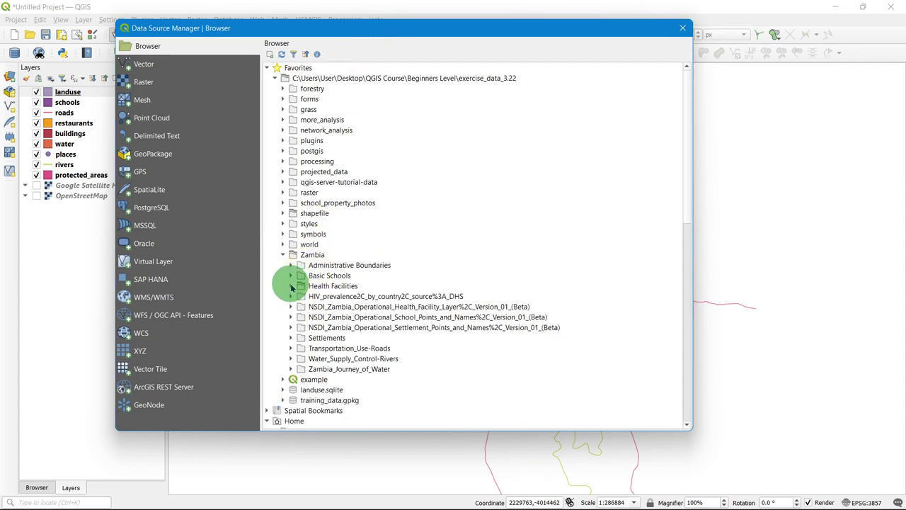
left_click(290, 266)
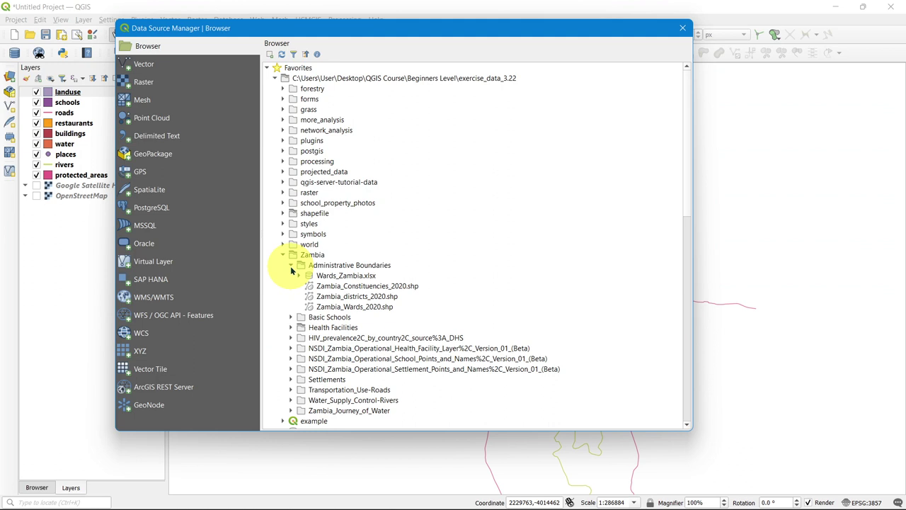
double_click(368, 300)
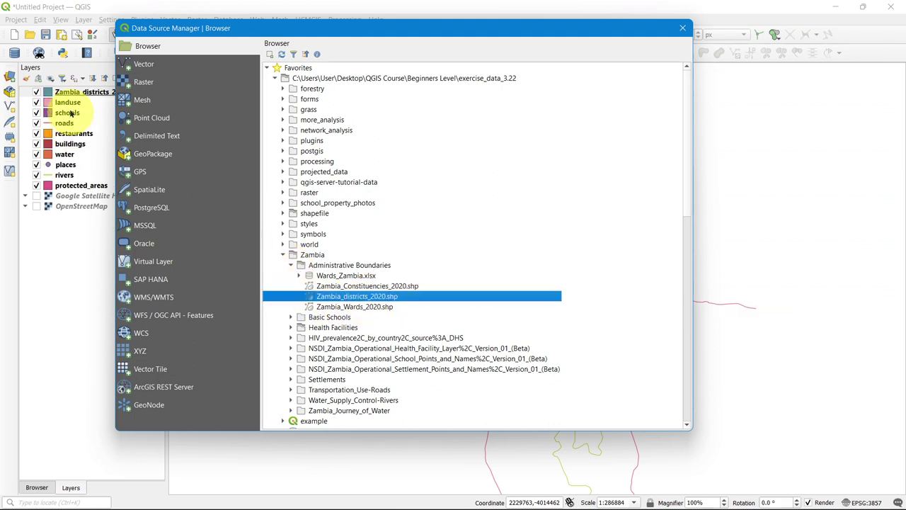
Step: Add the Transportation_Use-Roads and NSDI Zambia health facility shapefiles as layers
left_click_drag(415, 31, 479, 22)
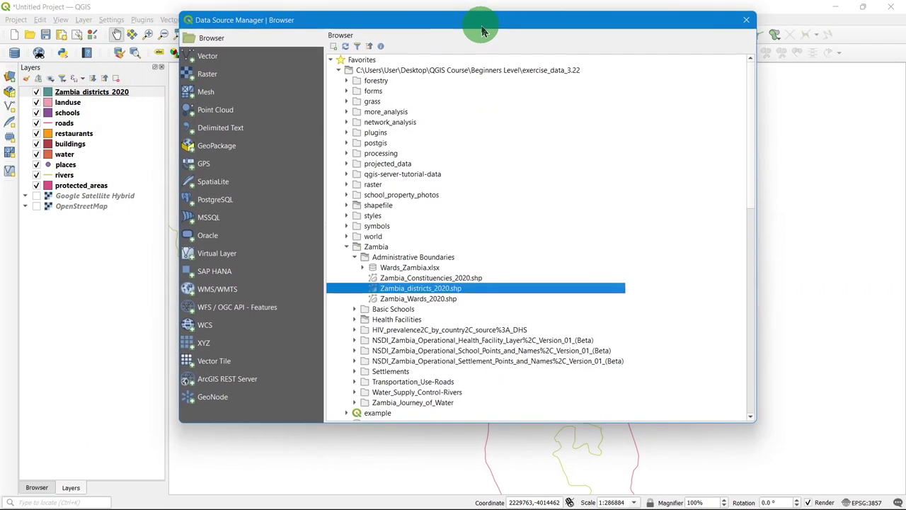
left_click(354, 381)
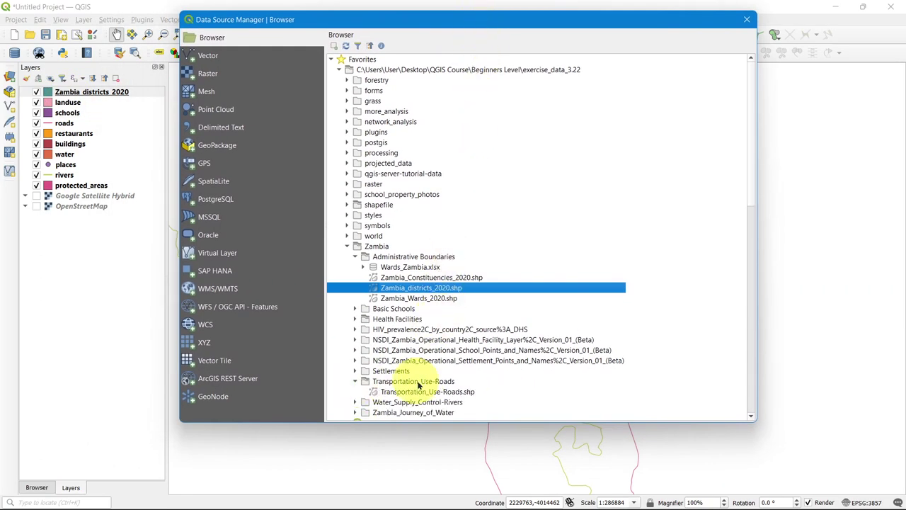
double_click(425, 391)
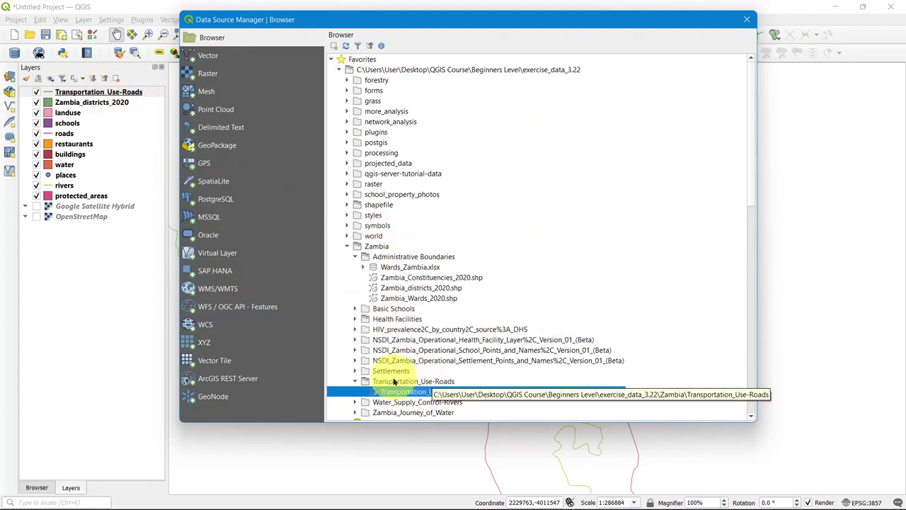
left_click(355, 340)
double_click(456, 352)
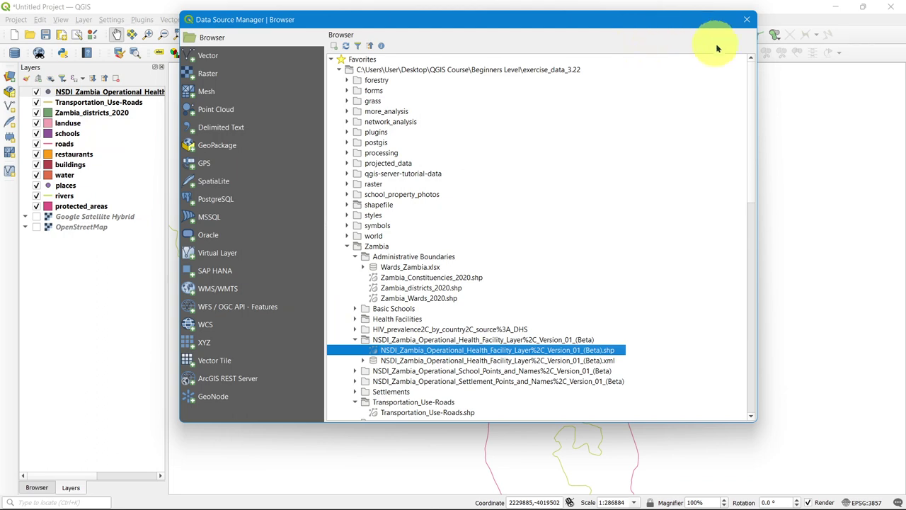
left_click(746, 19)
scroll(419, 235, "down", 1)
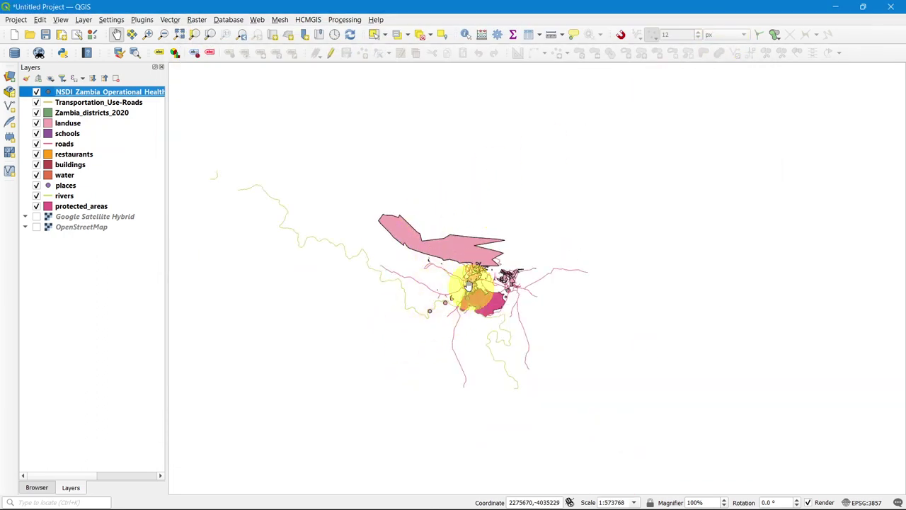
Step: Turn on Google Satellite Hybrid and zoom out from Swellendam to show southern Africa and Zambia
left_click(37, 218)
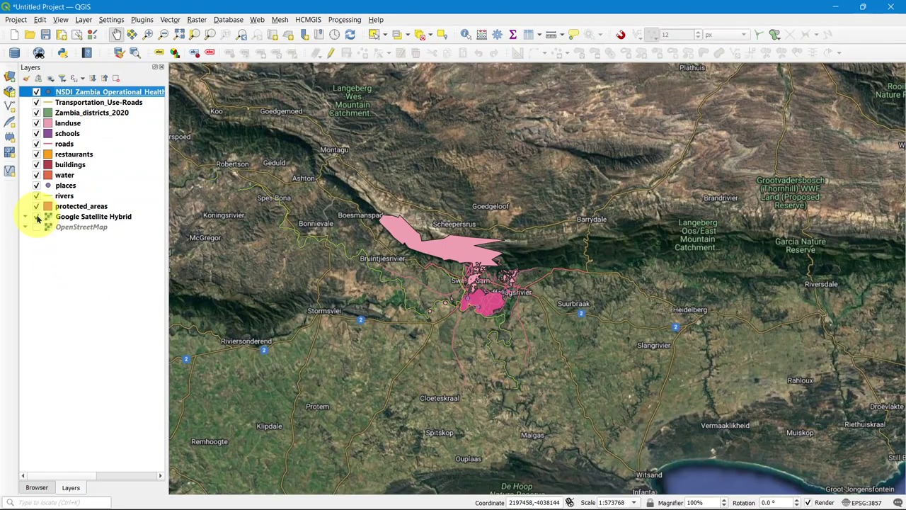
scroll(512, 244, "down", 1)
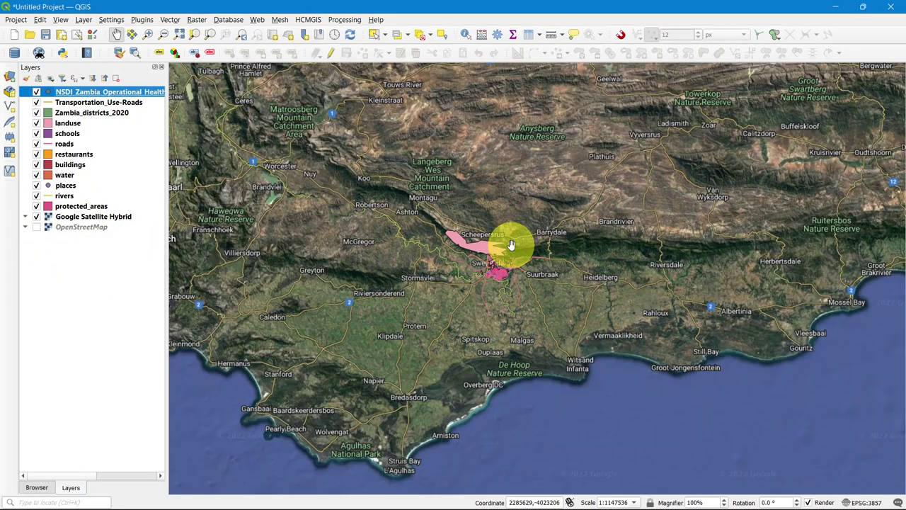
scroll(486, 232, "up", 1)
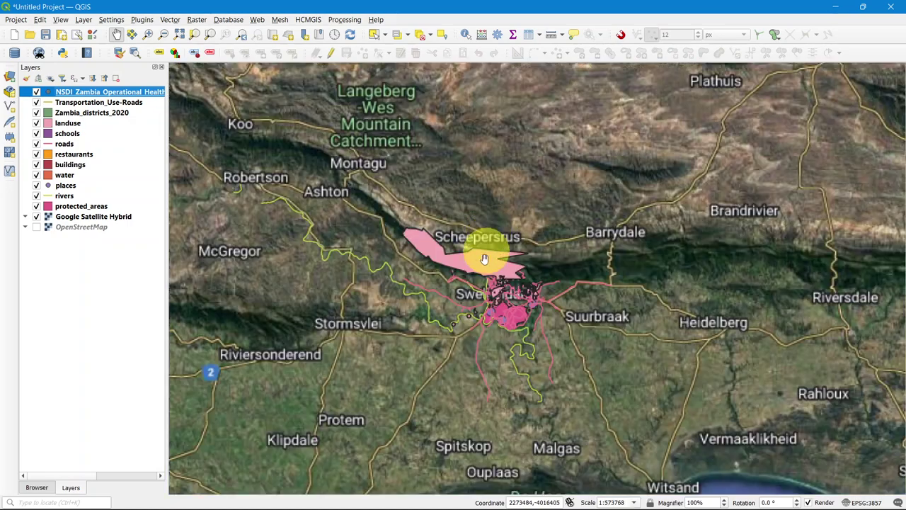
scroll(485, 262, "up", 2)
scroll(485, 269, "down", 2)
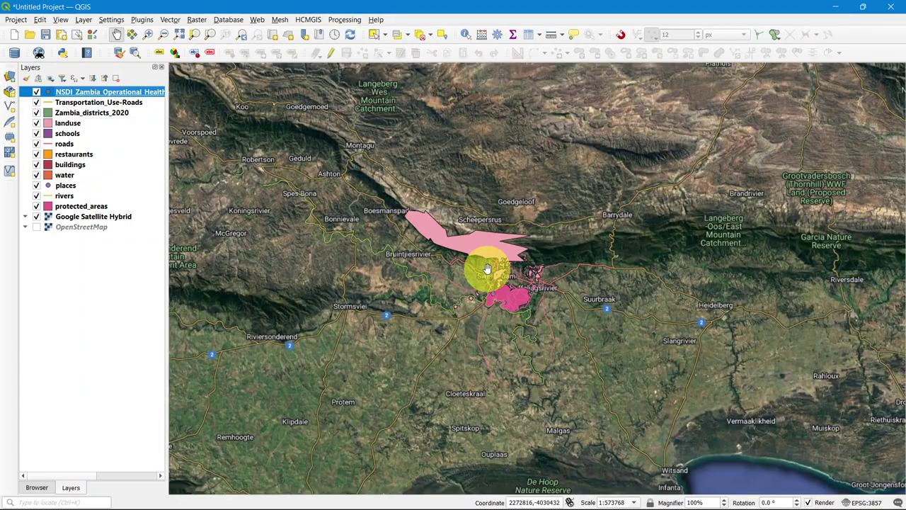
scroll(476, 255, "up", 2)
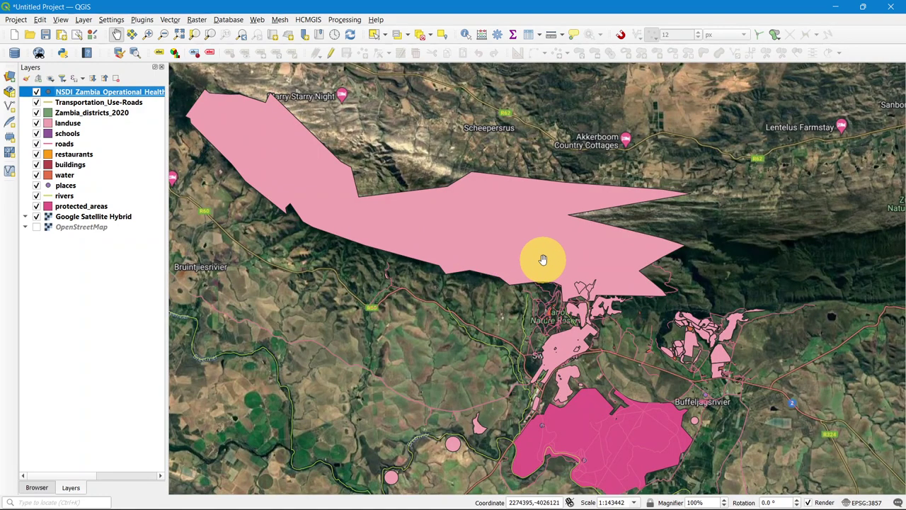
scroll(542, 260, "down", 1)
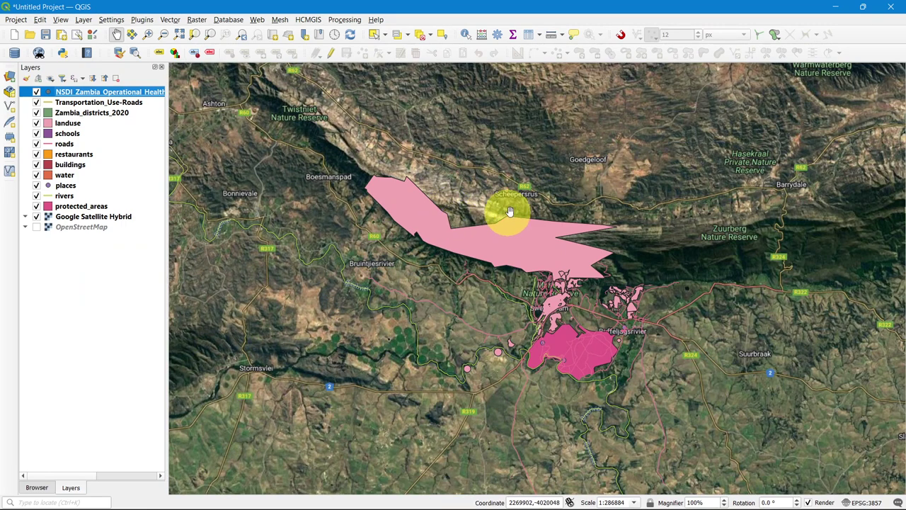
scroll(400, 284, "down", 1)
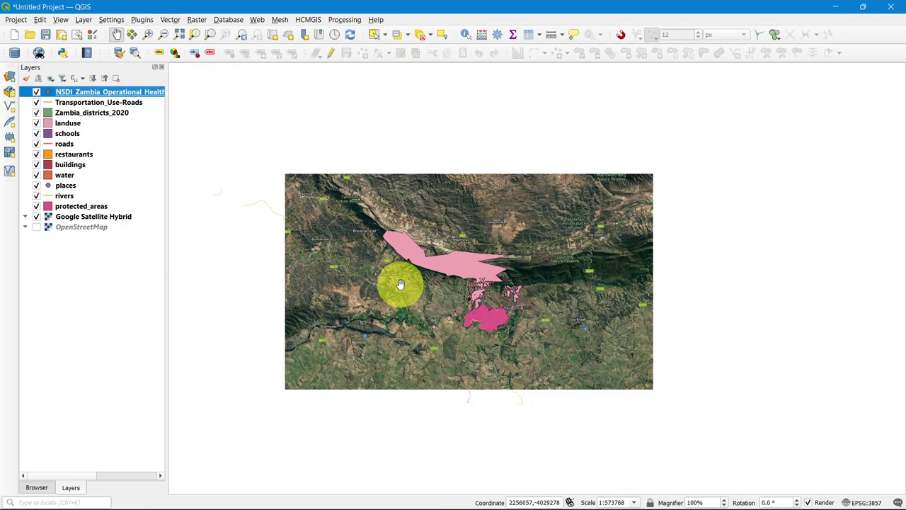
scroll(400, 284, "down", 1)
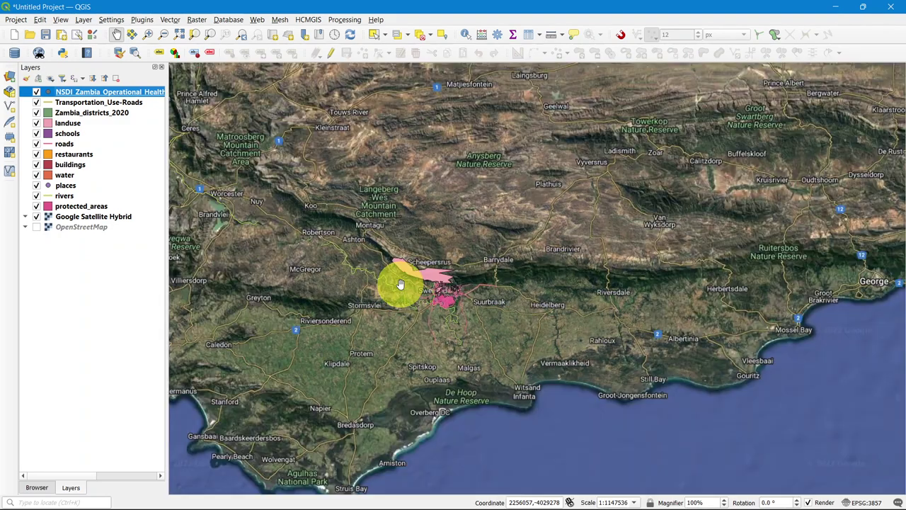
scroll(400, 284, "down", 1)
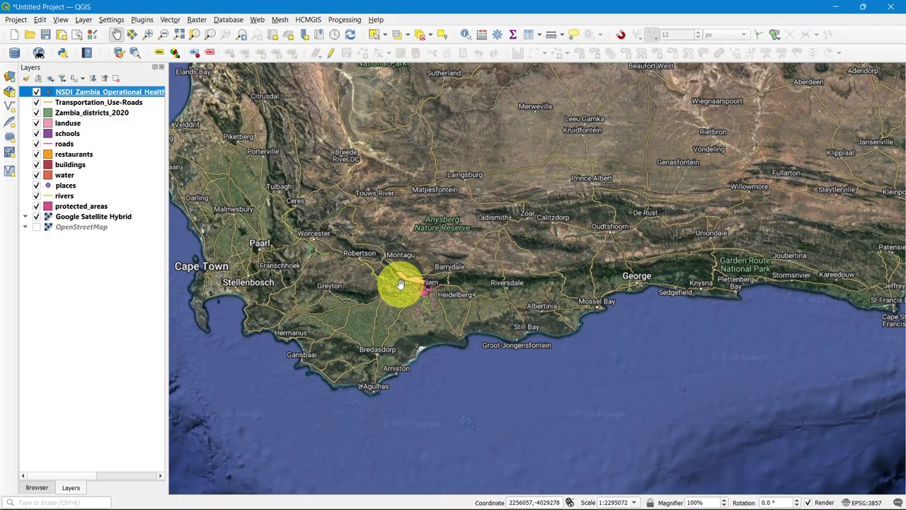
scroll(400, 284, "down", 1)
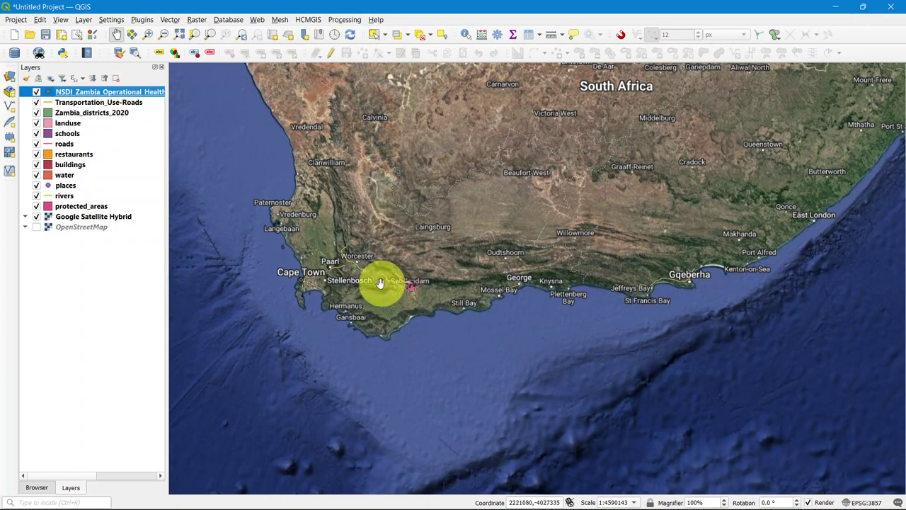
scroll(348, 324, "down", 1)
scroll(349, 324, "down", 1)
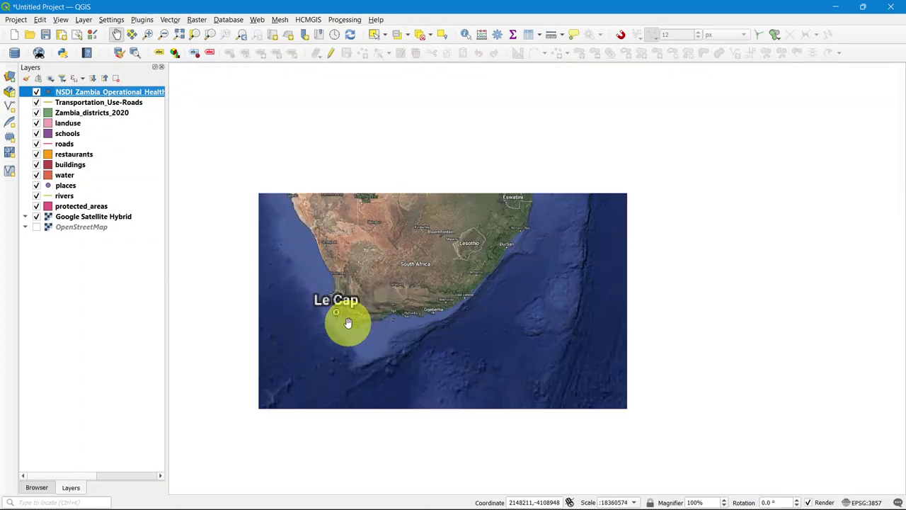
scroll(402, 288, "down", 1)
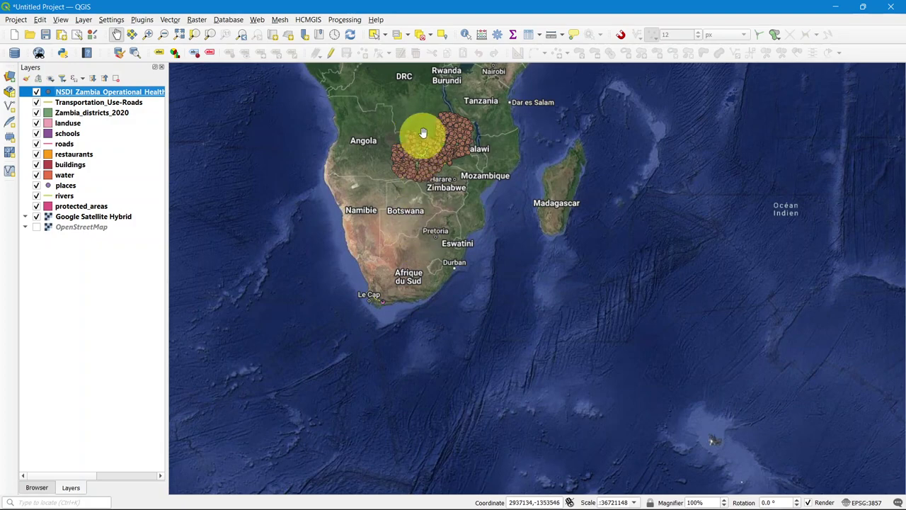
scroll(423, 128, "up", 1)
scroll(421, 186, "down", 1)
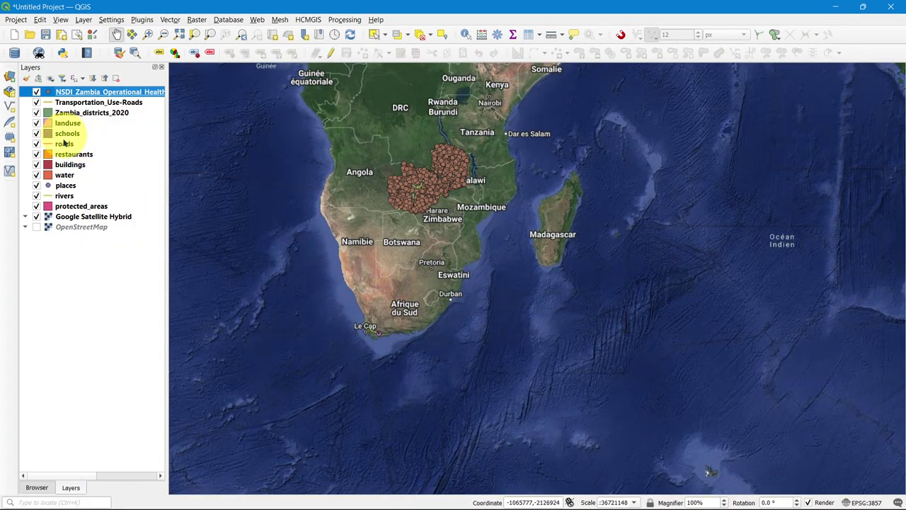
Step: Zoom to the roads layer's extent, then to Zambia_districts_2020's extent
right_click(63, 145)
left_click(103, 150)
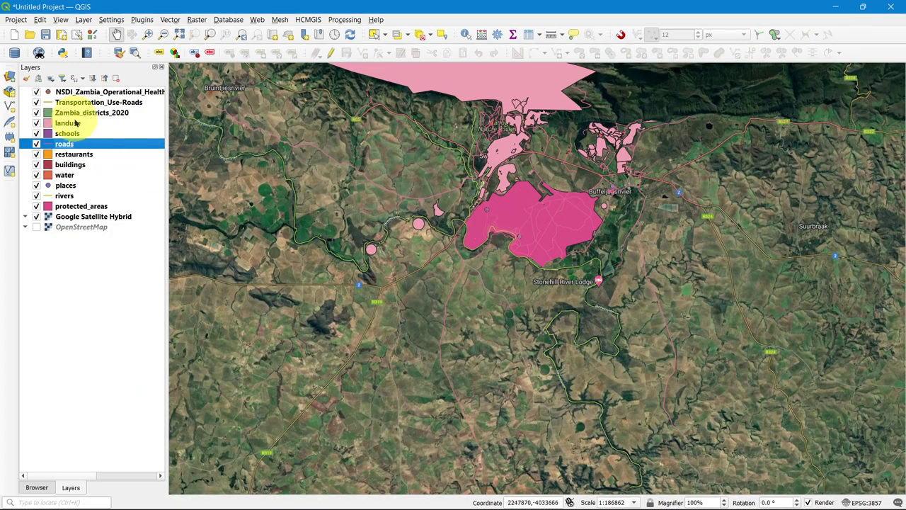
right_click(78, 112)
left_click(108, 119)
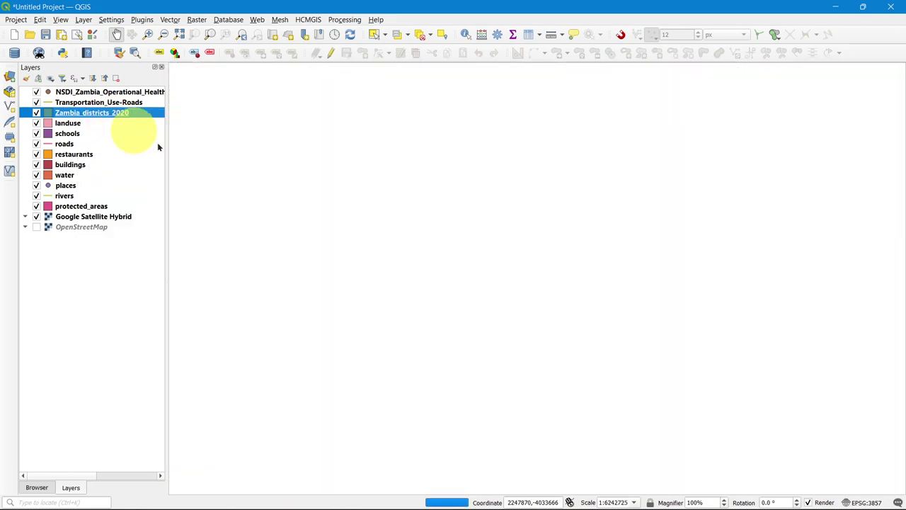
scroll(637, 237, "down", 3)
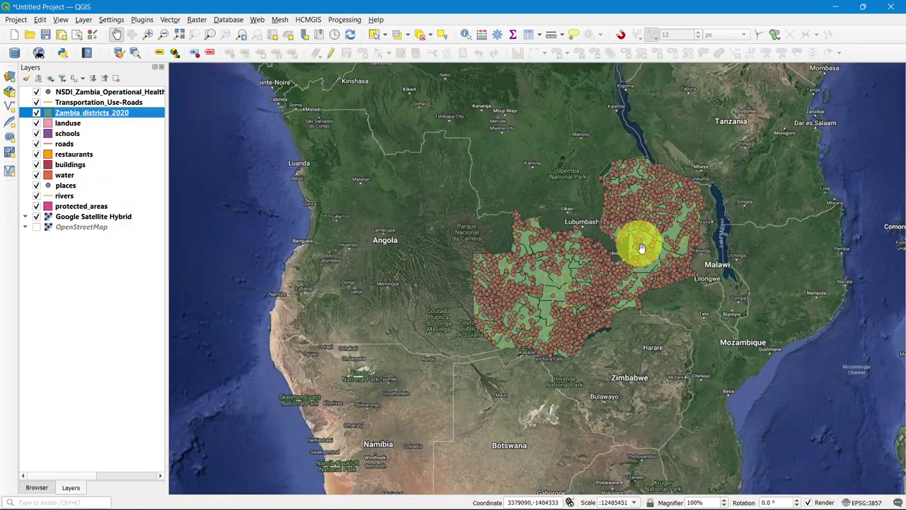
scroll(621, 263, "up", 3)
scroll(503, 272, "down", 2)
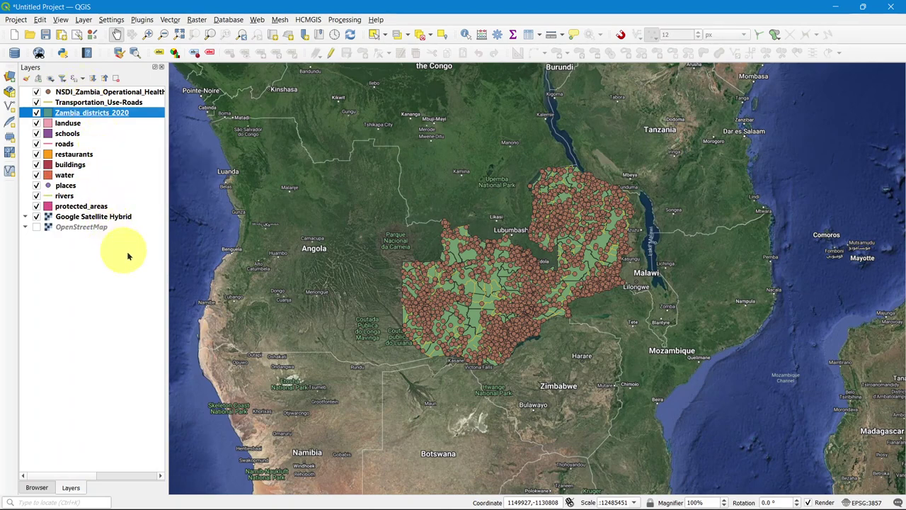
Step: Select the Google Satellite Hybrid and OpenStreetMap rows and zoom out over Zambia
left_click(97, 218)
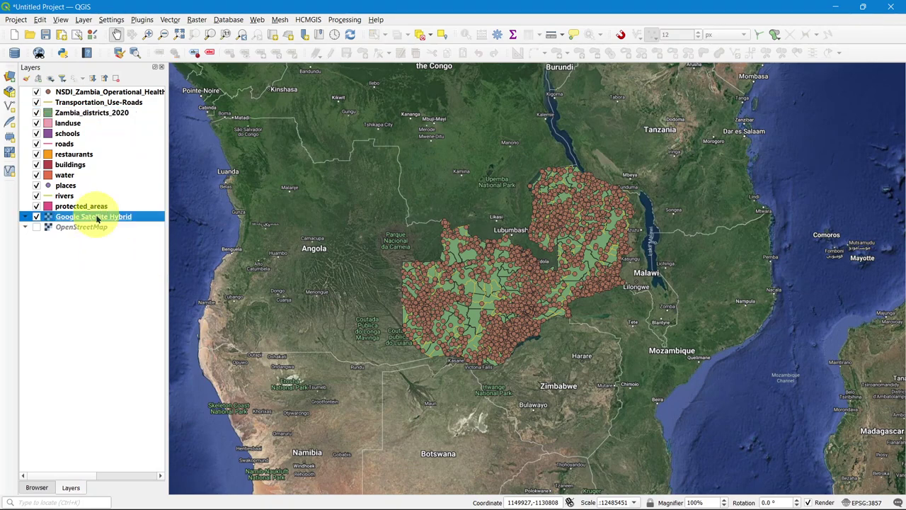
left_click(76, 228)
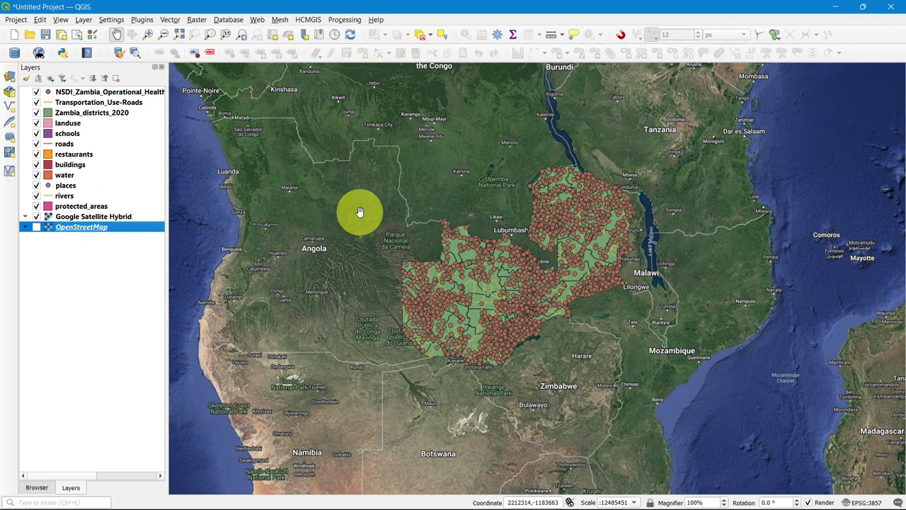
scroll(360, 212, "down", 1)
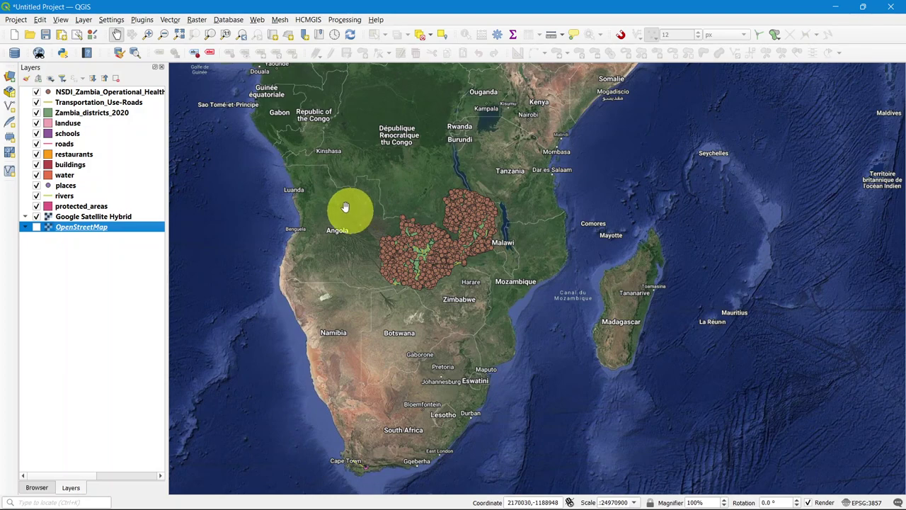
Step: Remove the NSDI_Zambia health point layer via its context menu and confirm
right_click(104, 92)
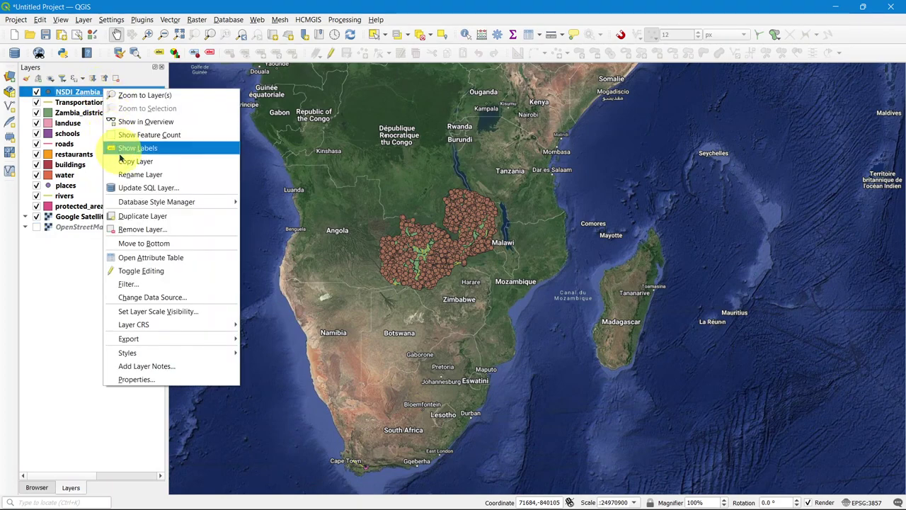
left_click(152, 230)
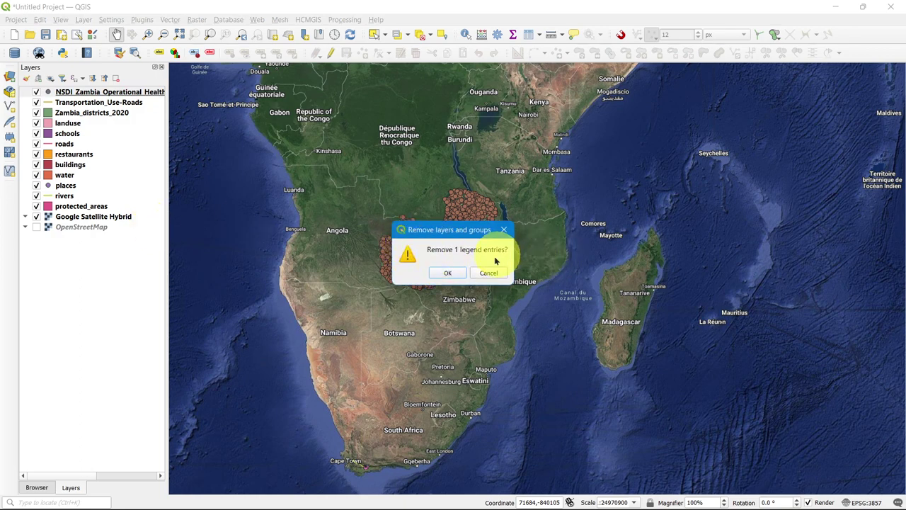
left_click(448, 273)
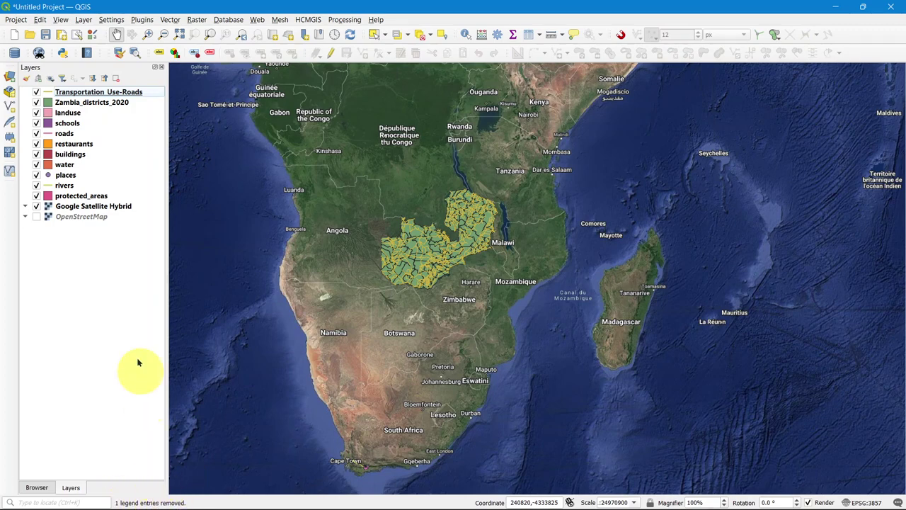
Step: Delete Transportation_Use-Roads with the Layers panel's Remove Layer/Group button, leaving Zambia_districts_2020 selected
left_click(83, 92)
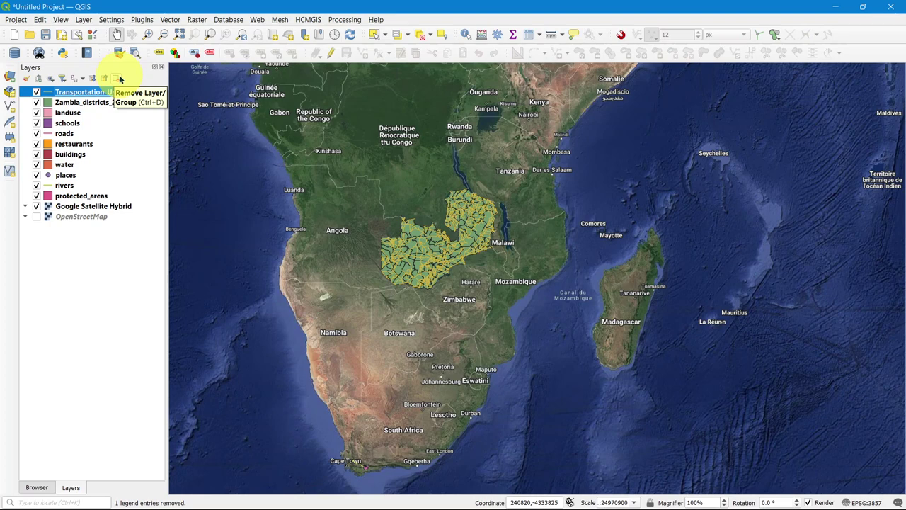
left_click(120, 79)
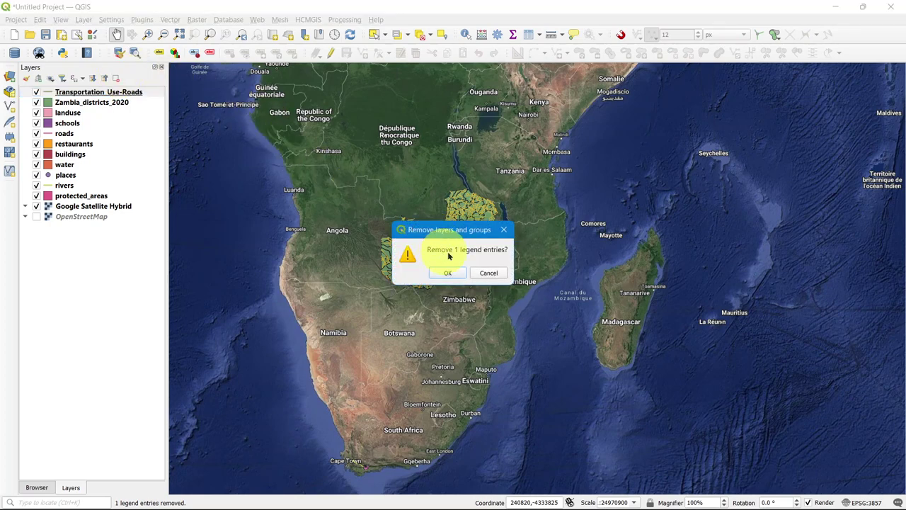
left_click(455, 274)
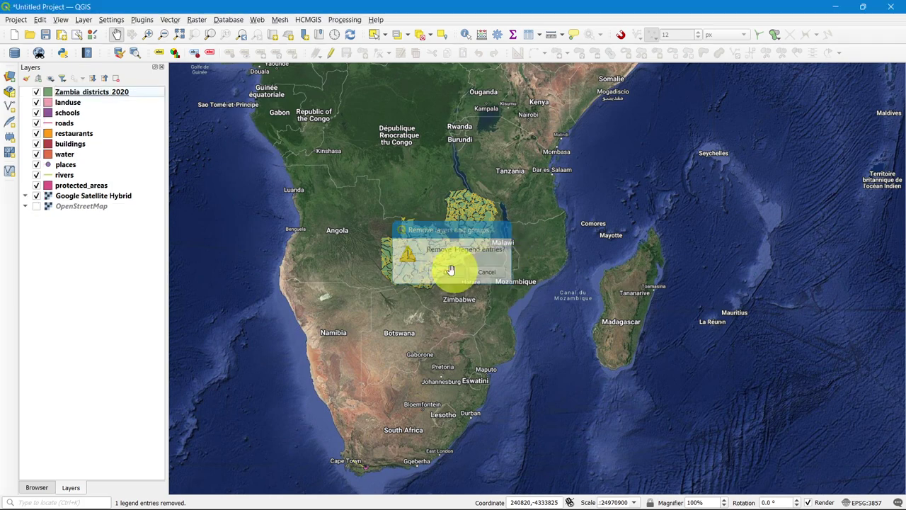
left_click(102, 92)
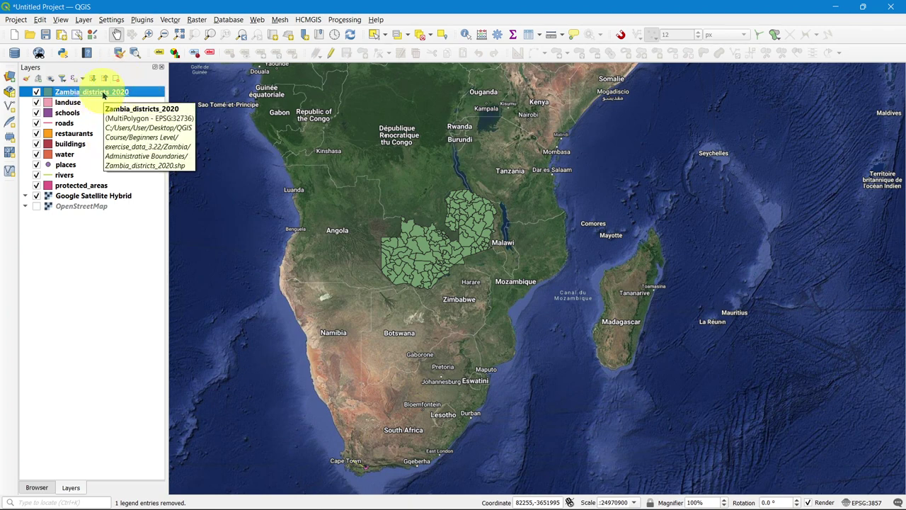
Step: Remove Zambia_districts_2020 with Ctrl+D and confirm with OK
key("ctrl+d")
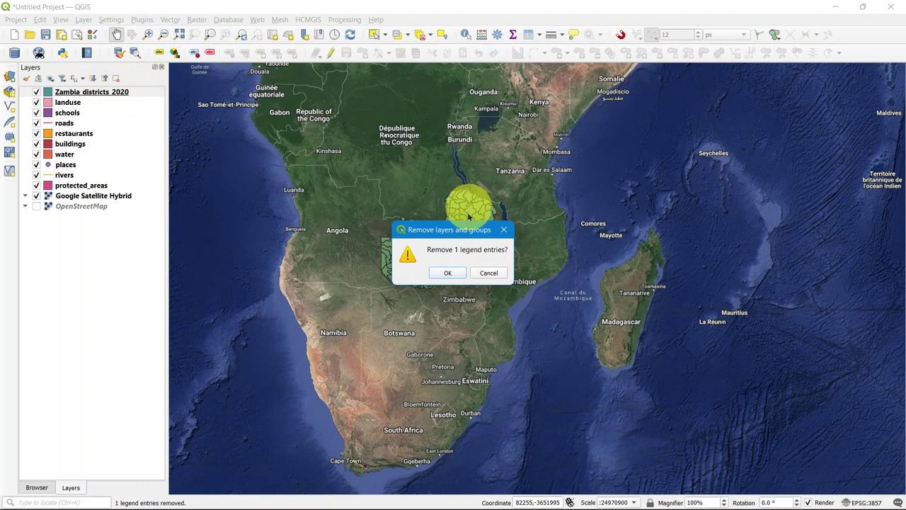
left_click(449, 273)
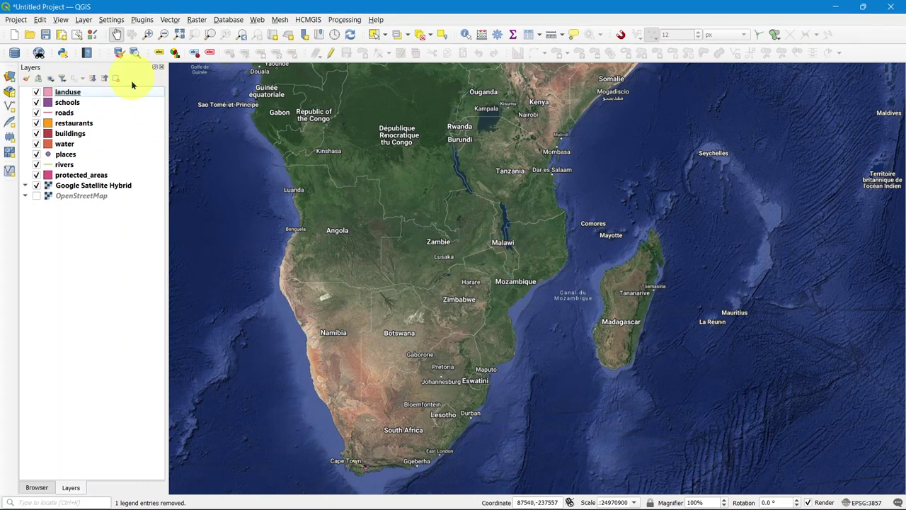